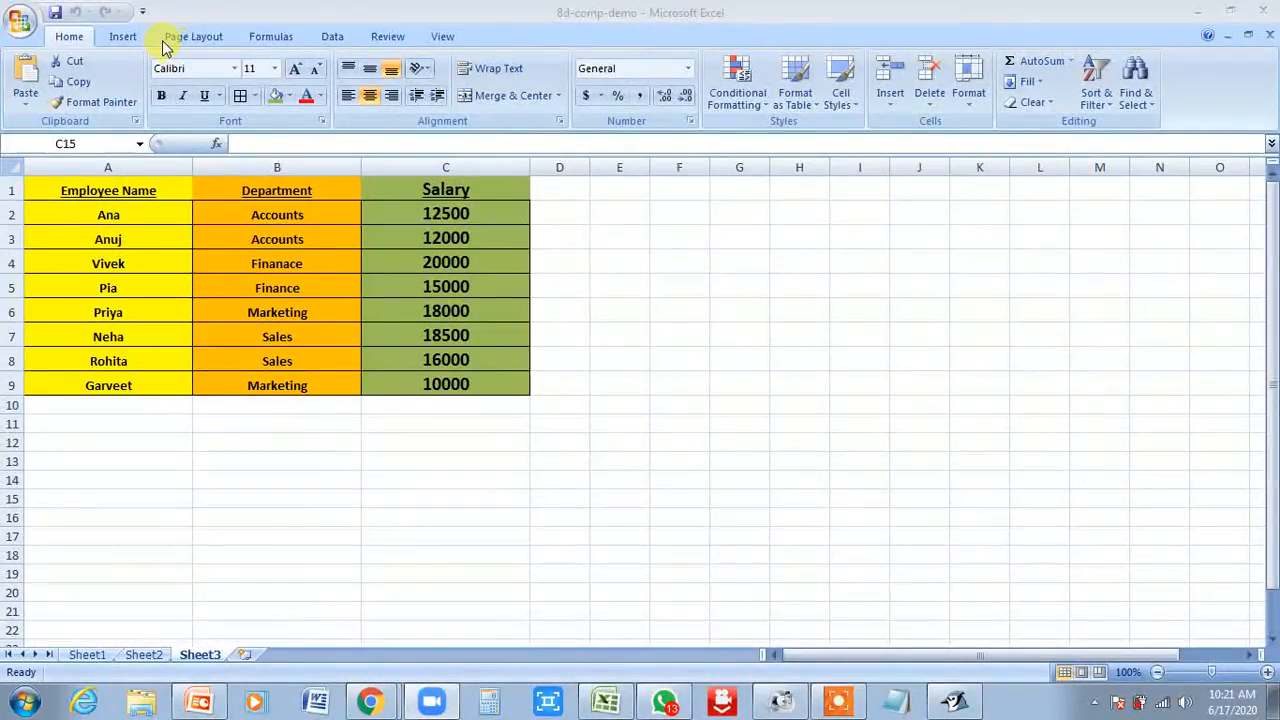
Insert a blank 2-D clustered column chart on Sheet3 and place it beside the table, over columns D to K.
left_click(123, 36)
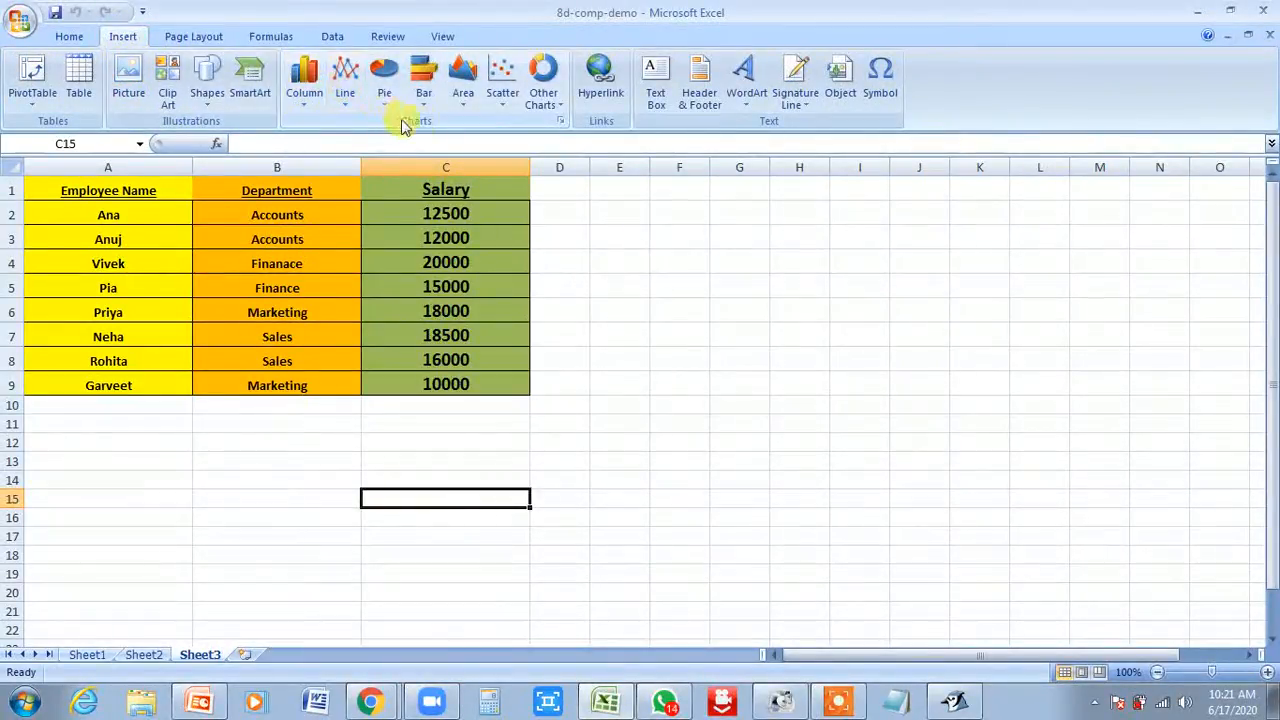
left_click(306, 94)
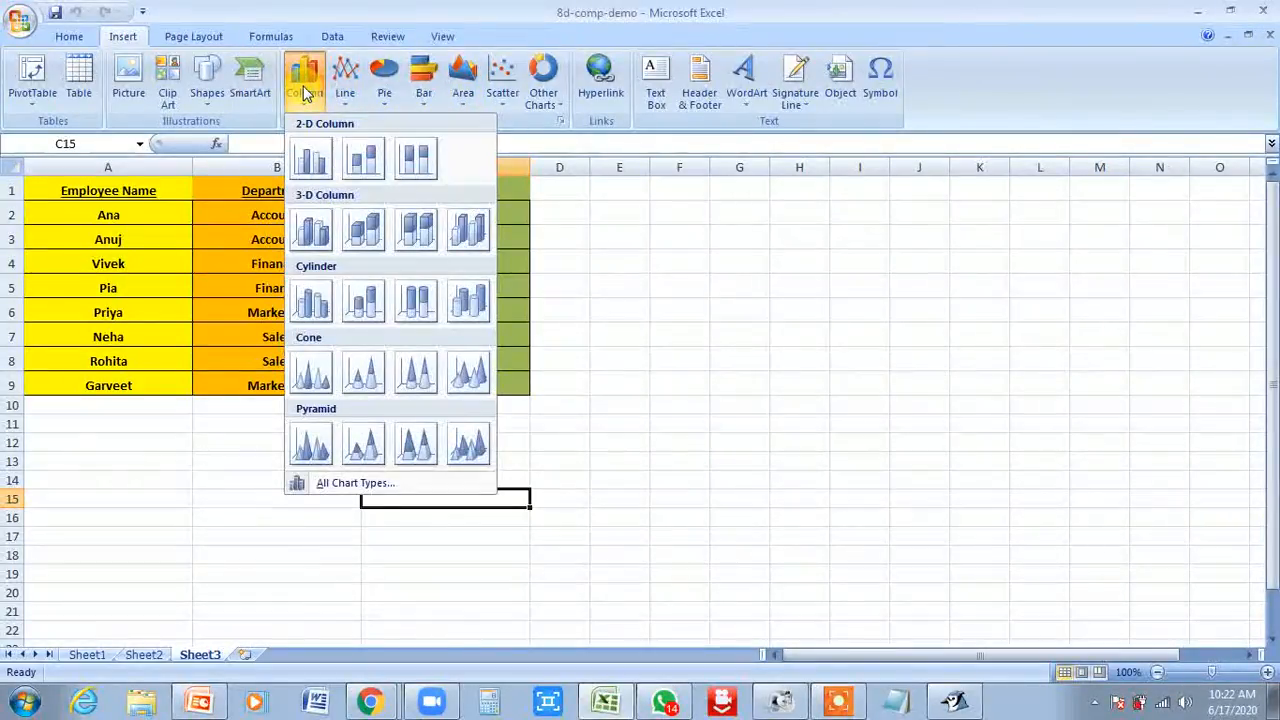
left_click(310, 158)
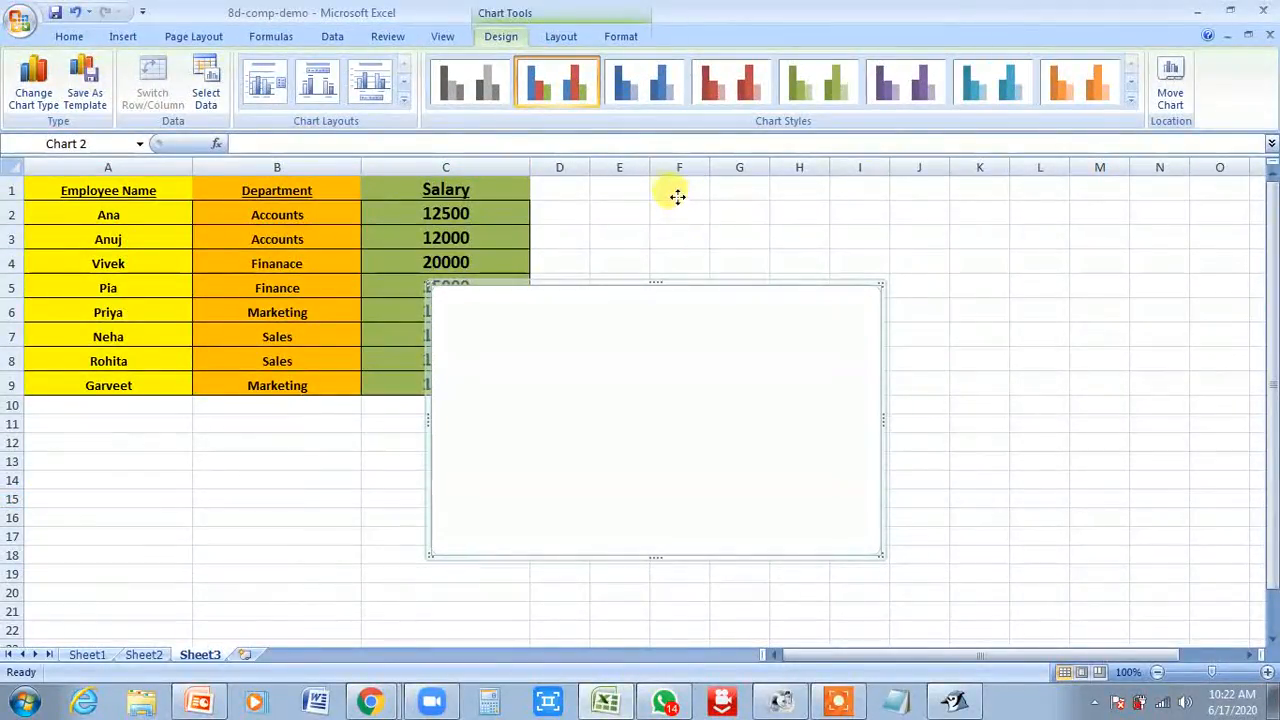
left_click_drag(673, 183, 673, 188)
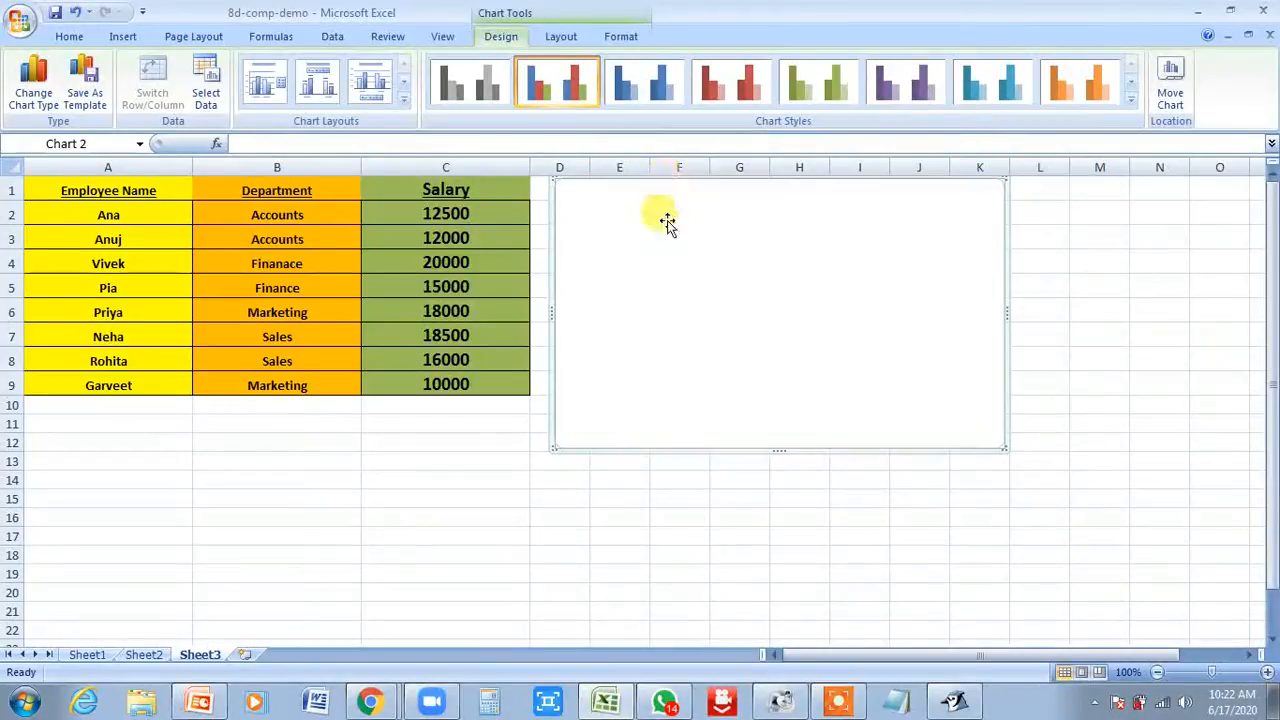
Set the chart's data range to cells A2:C9 of Sheet3.
right_click(706, 262)
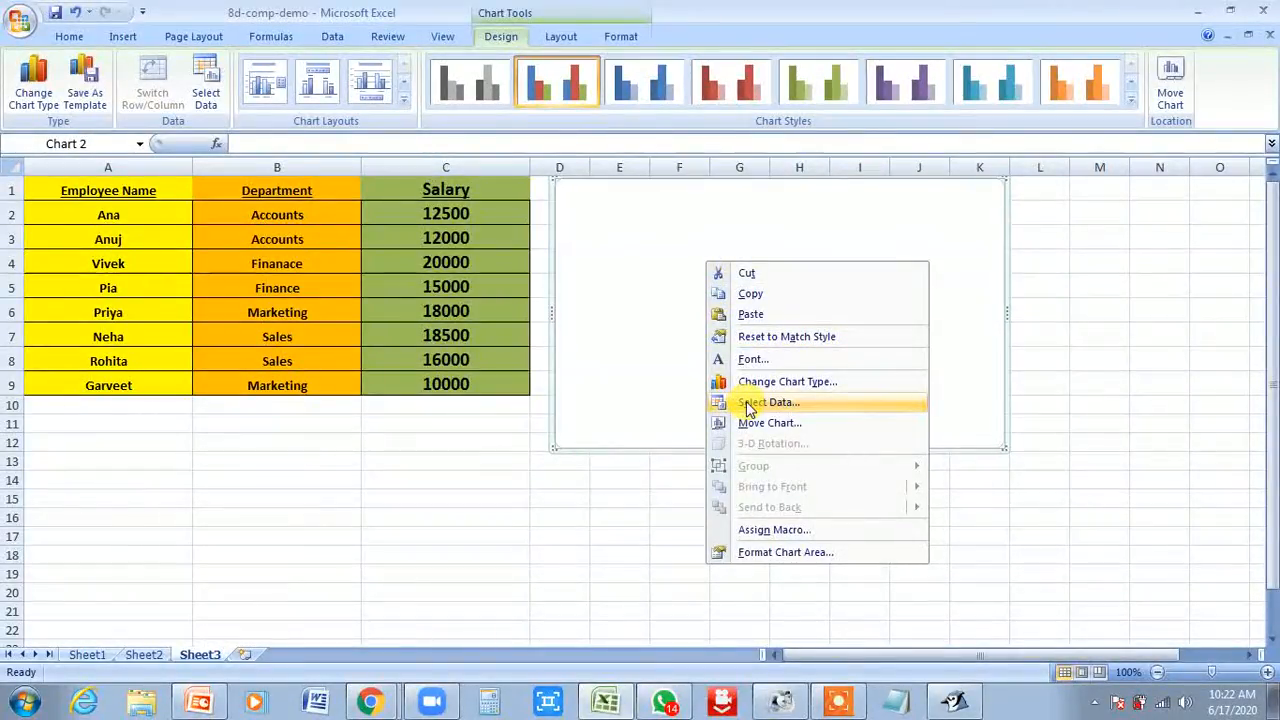
left_click(750, 404)
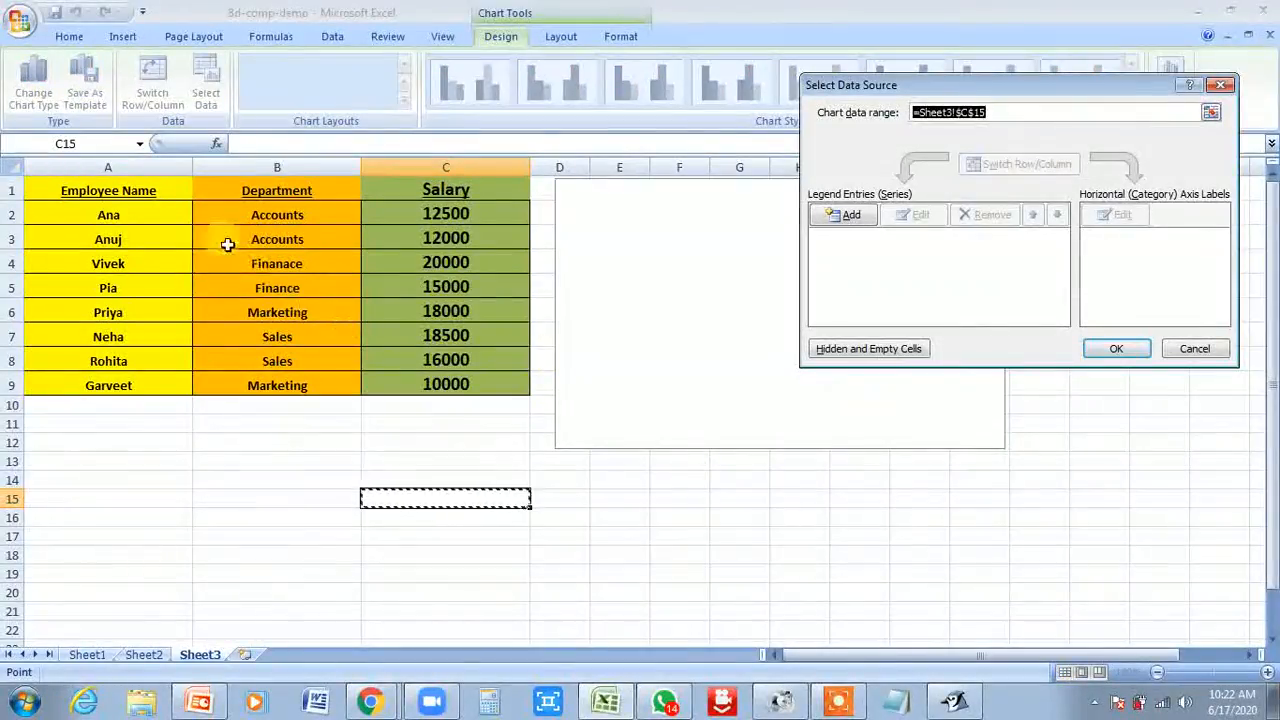
left_click_drag(108, 208, 449, 388)
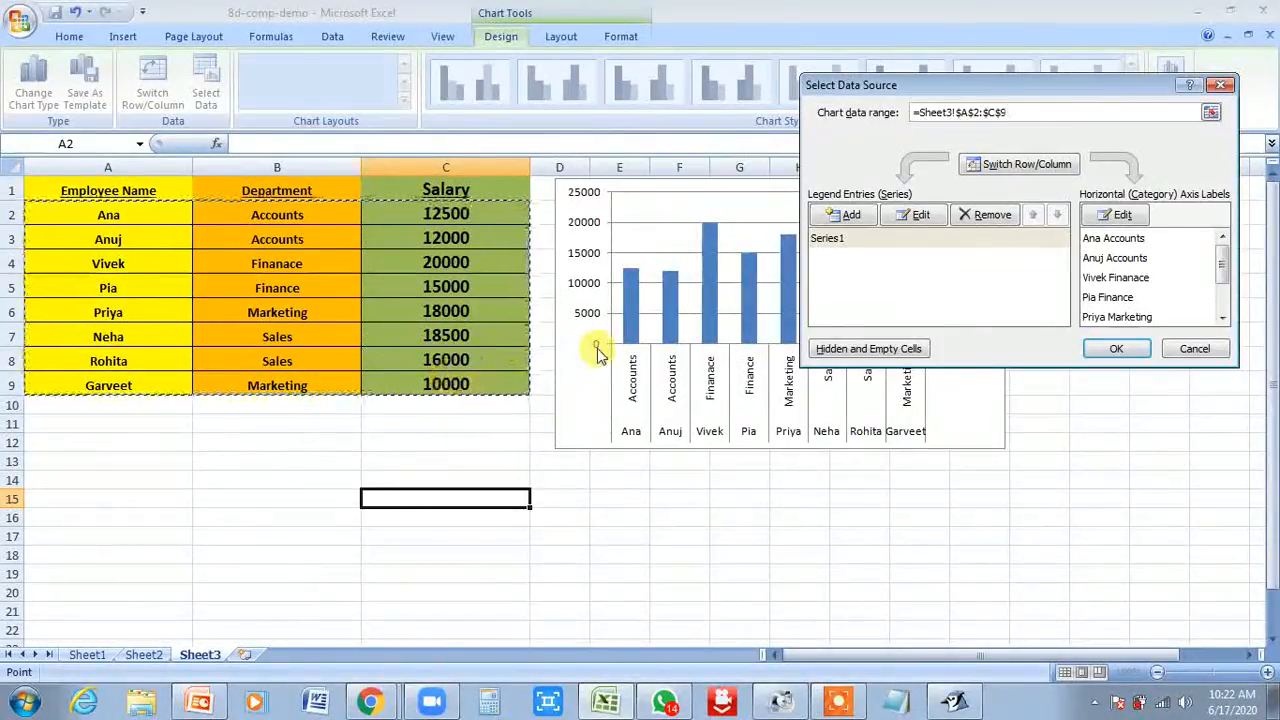
Name the chart's data series Salary and apply the data source settings.
left_click(843, 240)
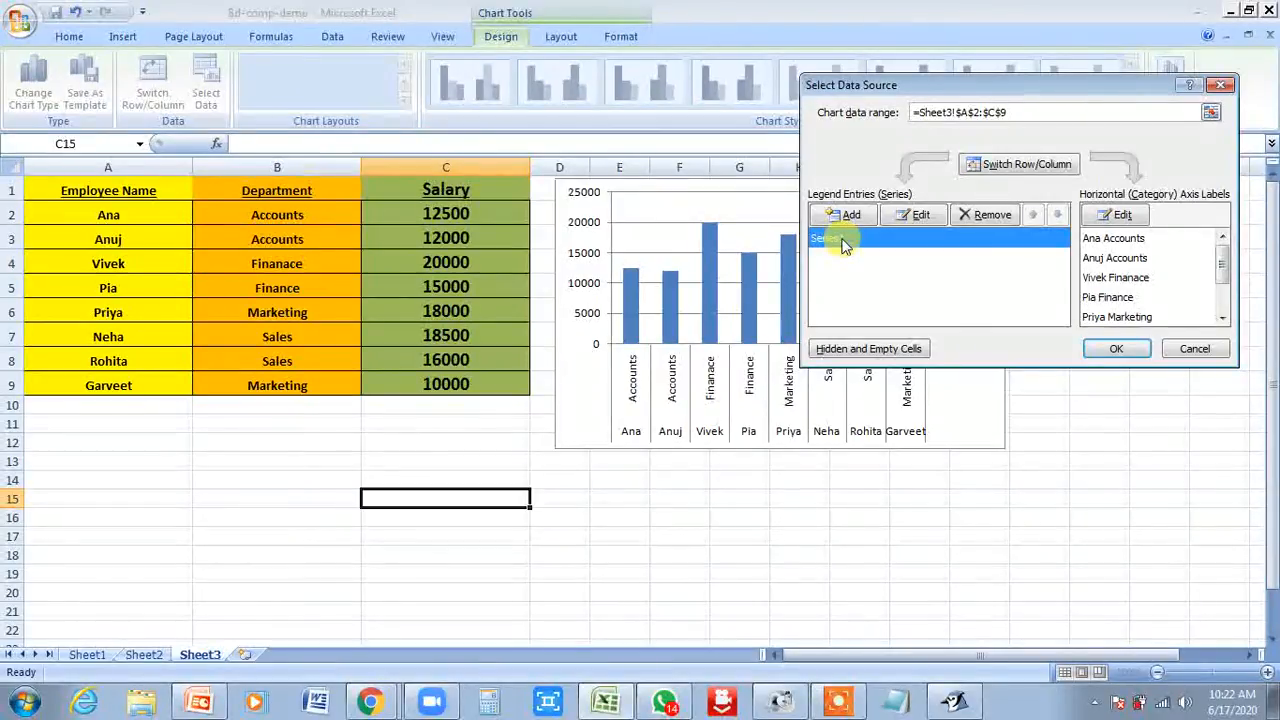
left_click(916, 216)
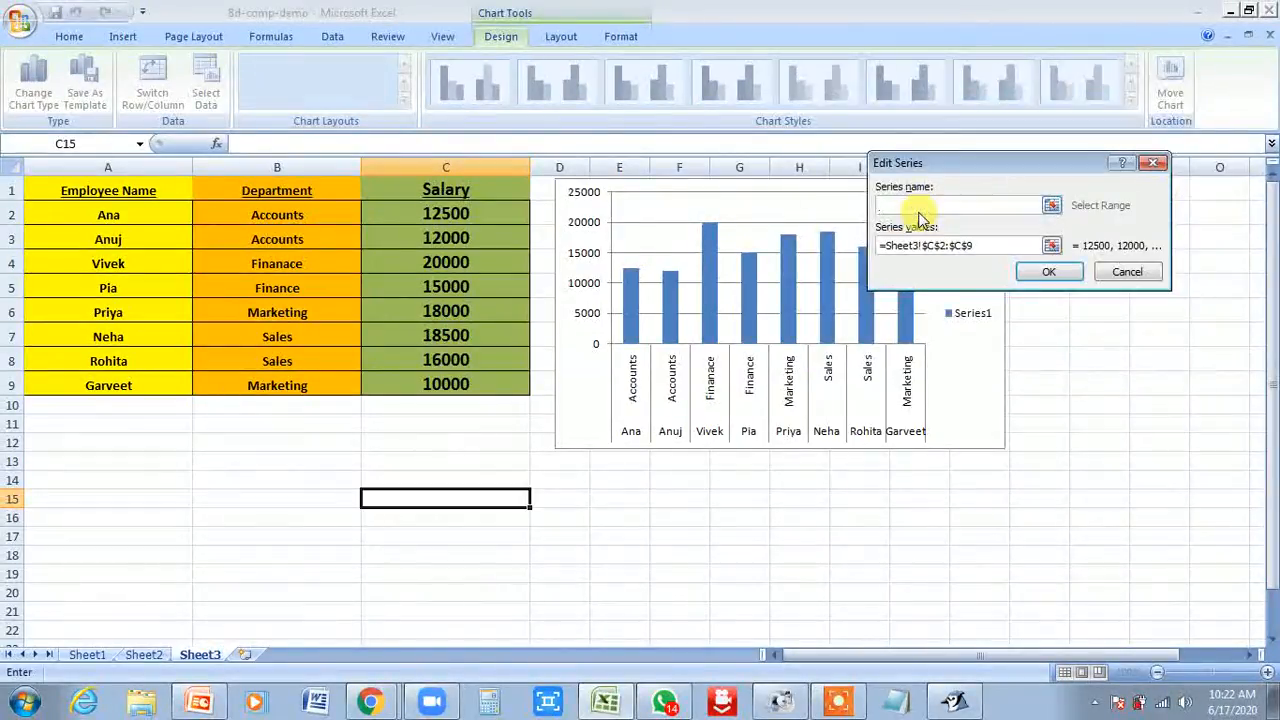
type("Salary")
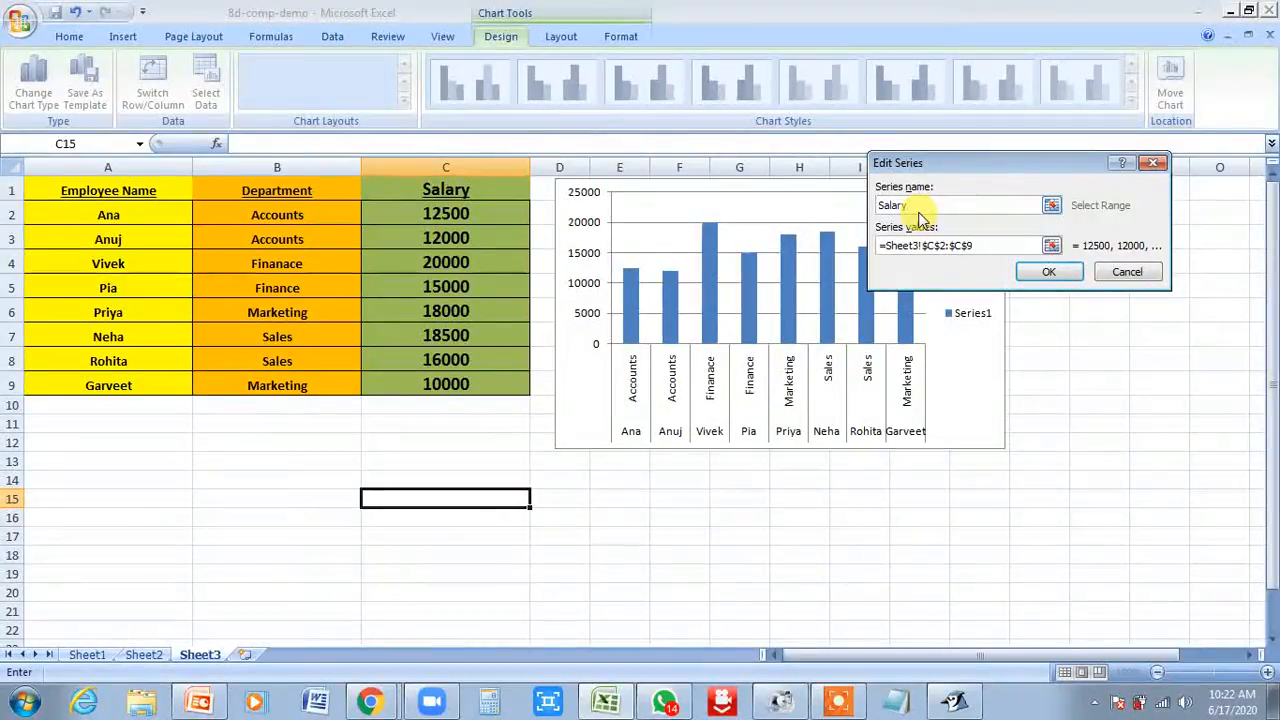
left_click(1045, 274)
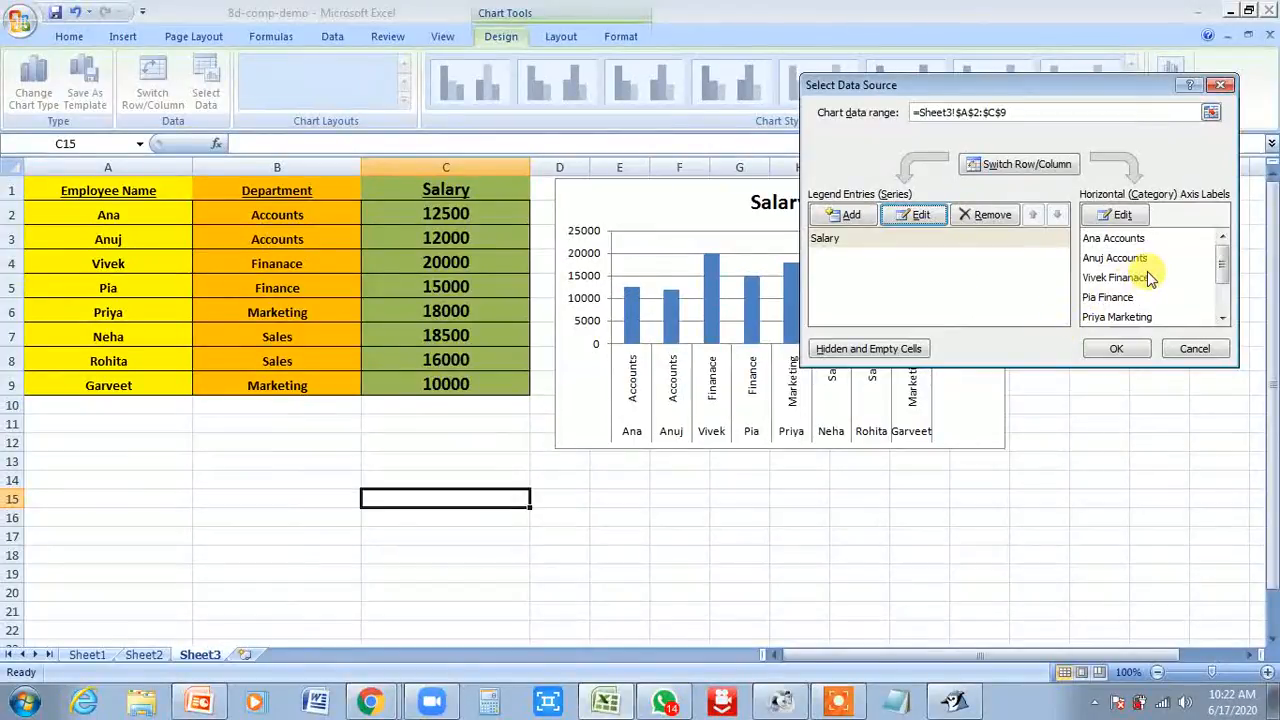
mouse_move(1224, 260)
left_mouse_down()
mouse_move(1223, 297)
mouse_move(1223, 257)
left_mouse_up()
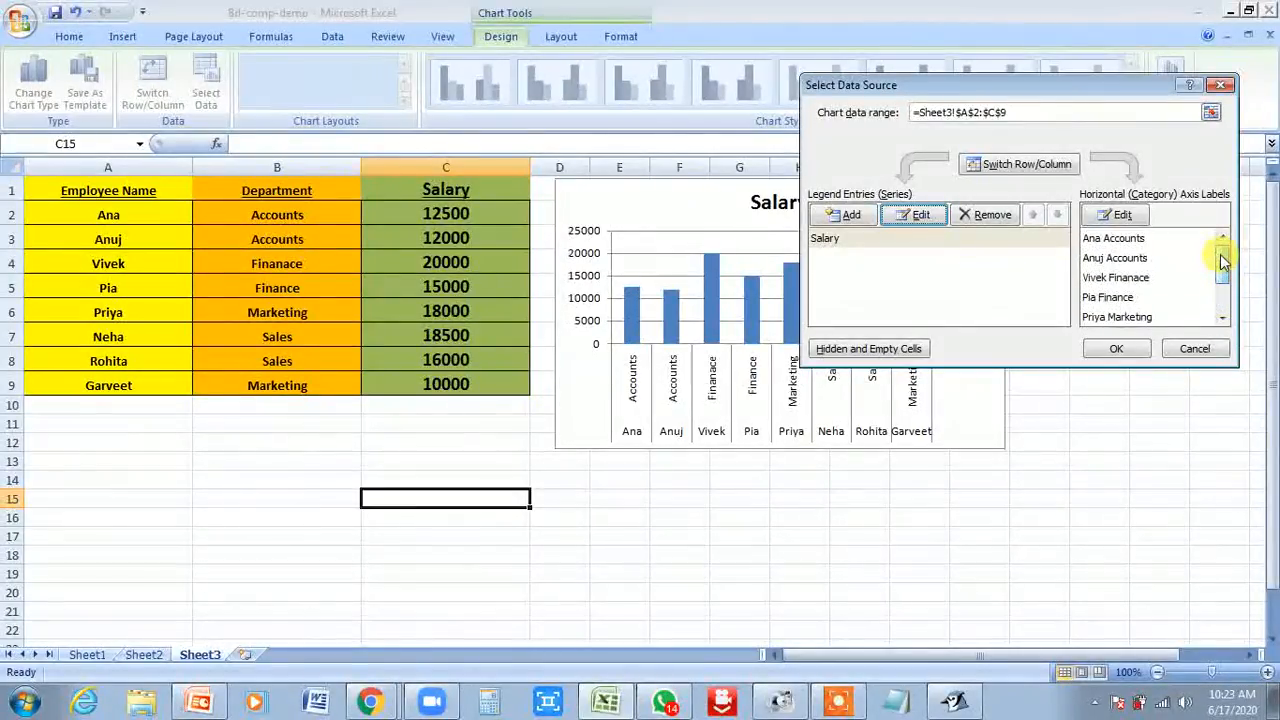
left_click(1125, 350)
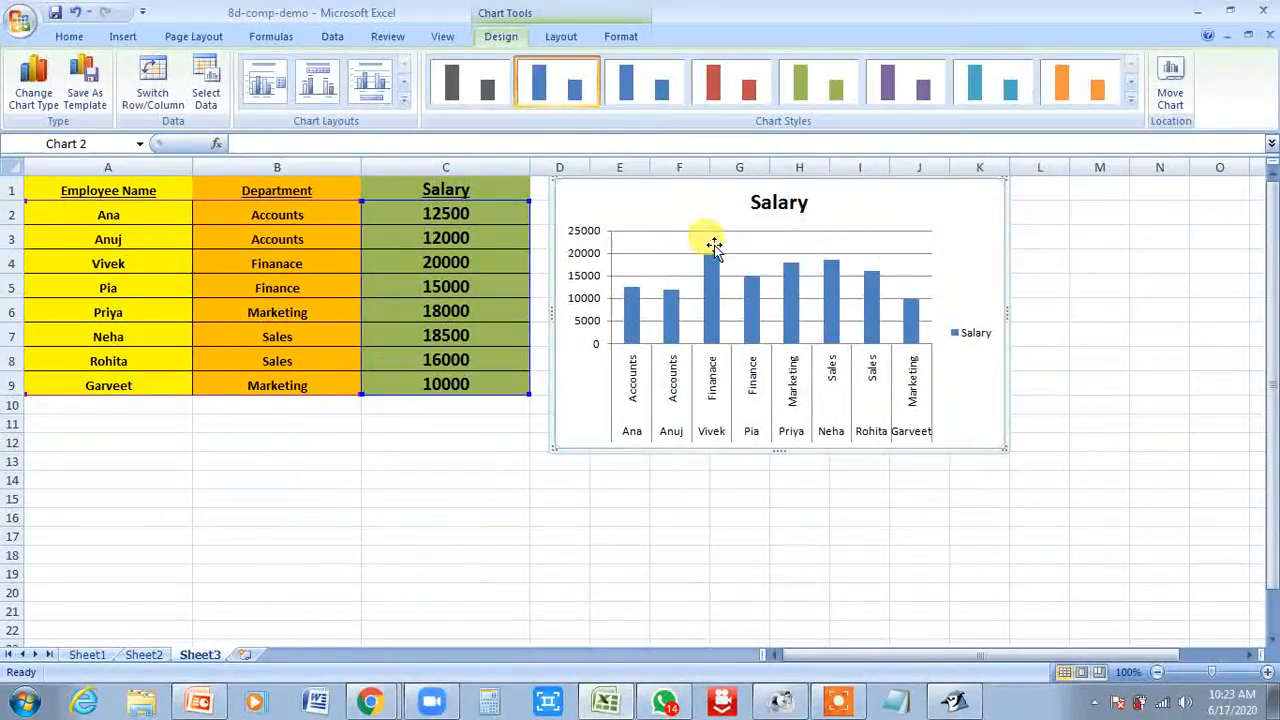
Move the chart to a new sheet named Emp_Salary.
right_click(893, 218)
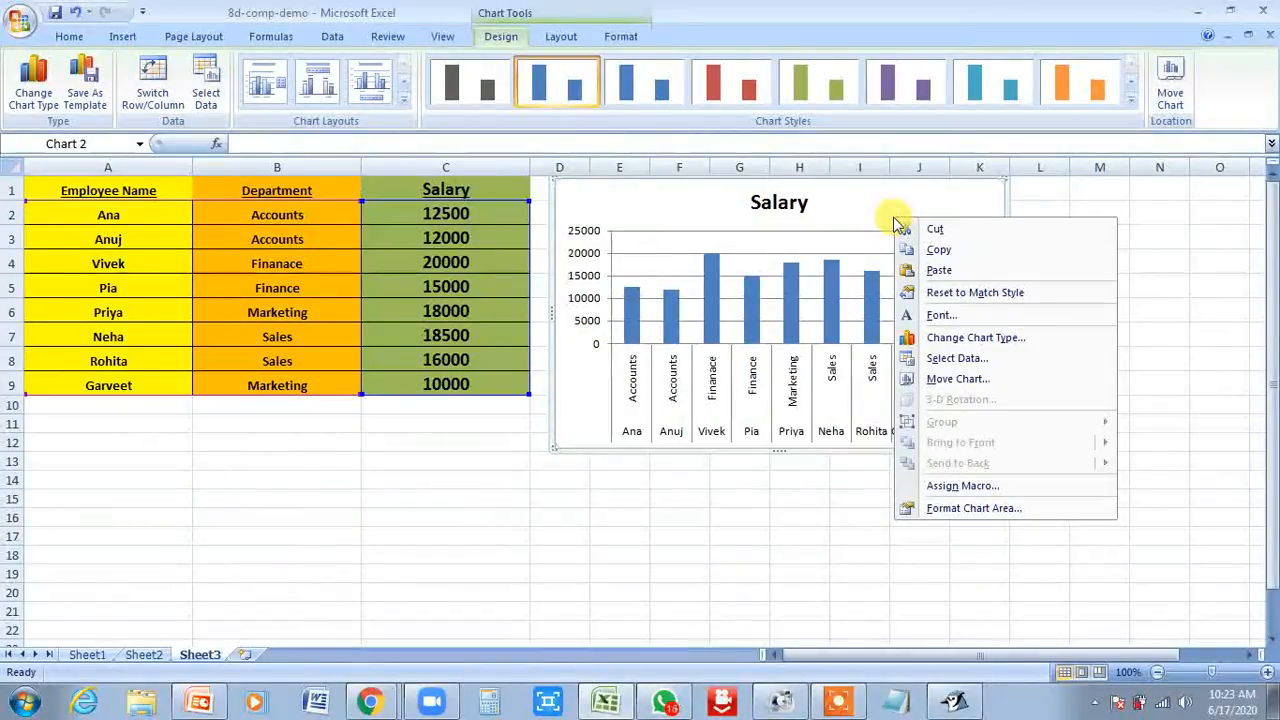
left_click(936, 380)
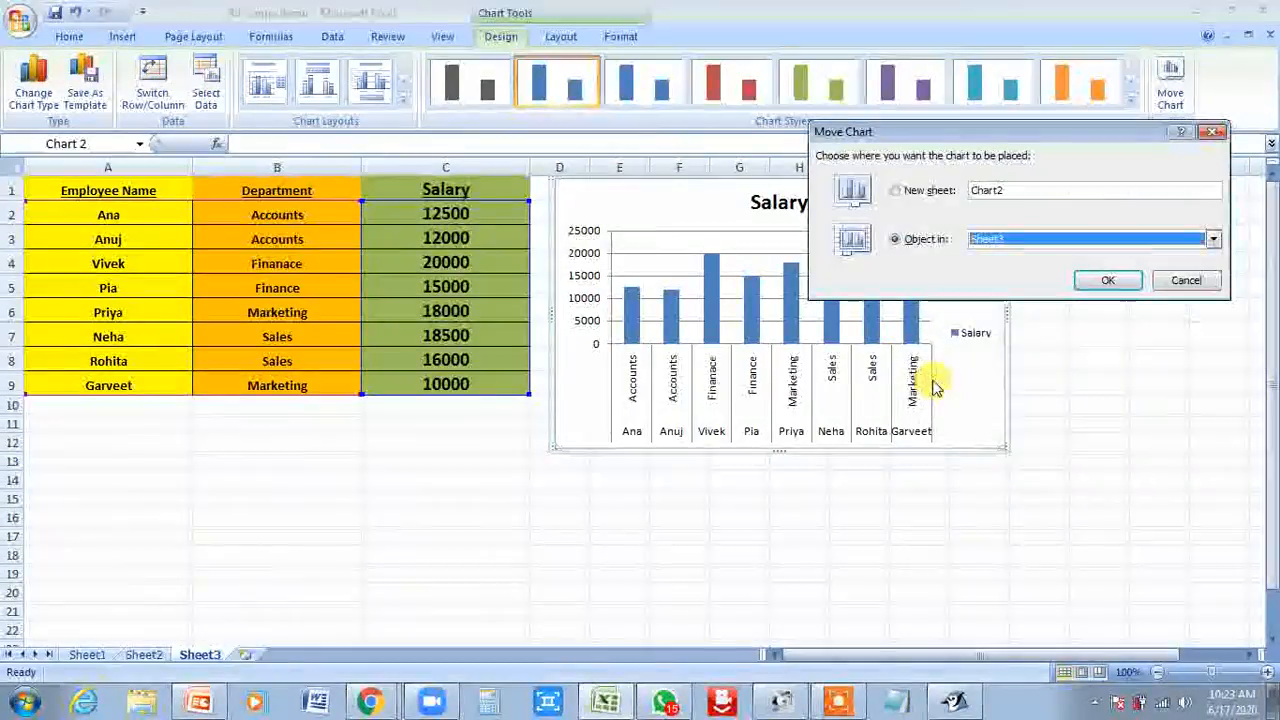
left_click(895, 191)
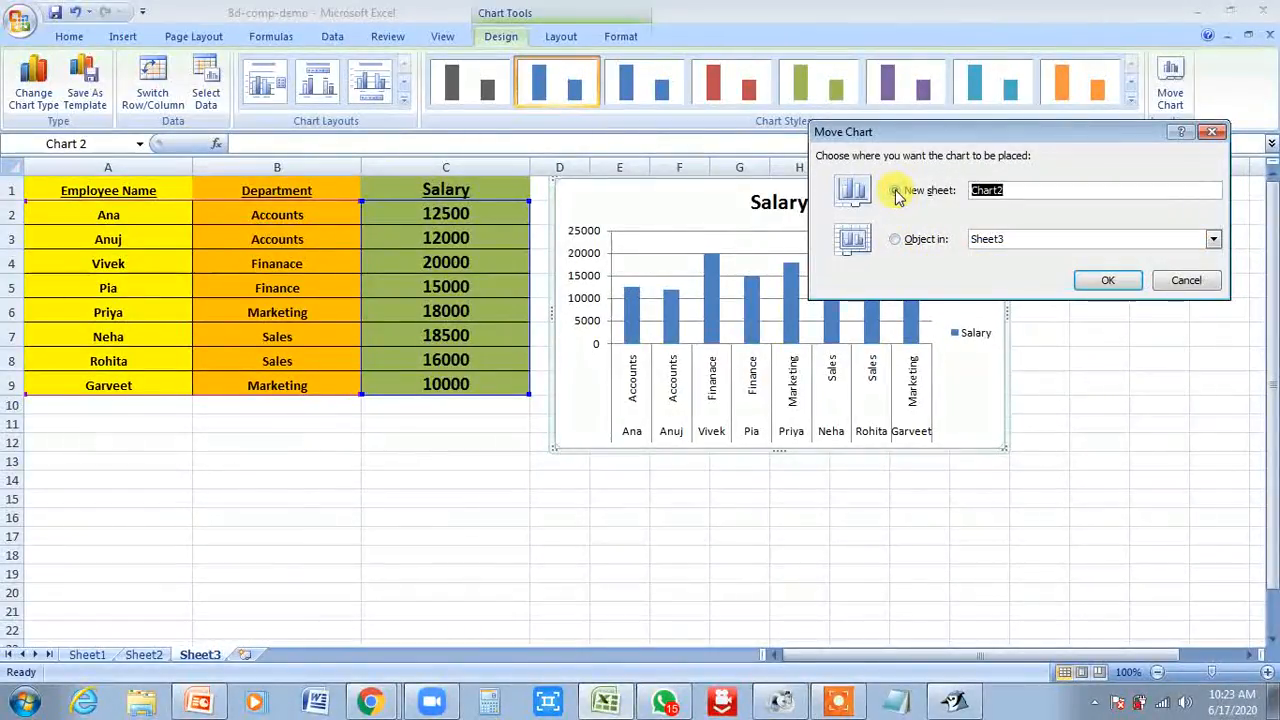
type("Emp_Salary")
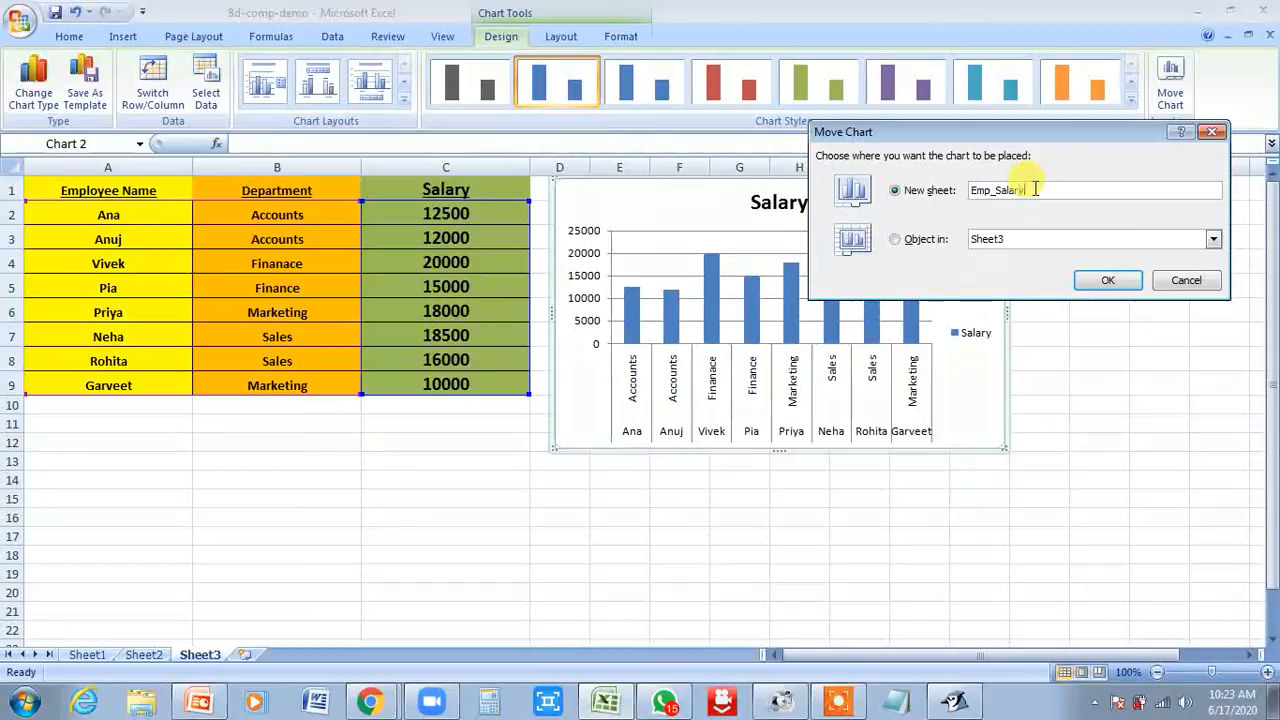
left_click(1105, 280)
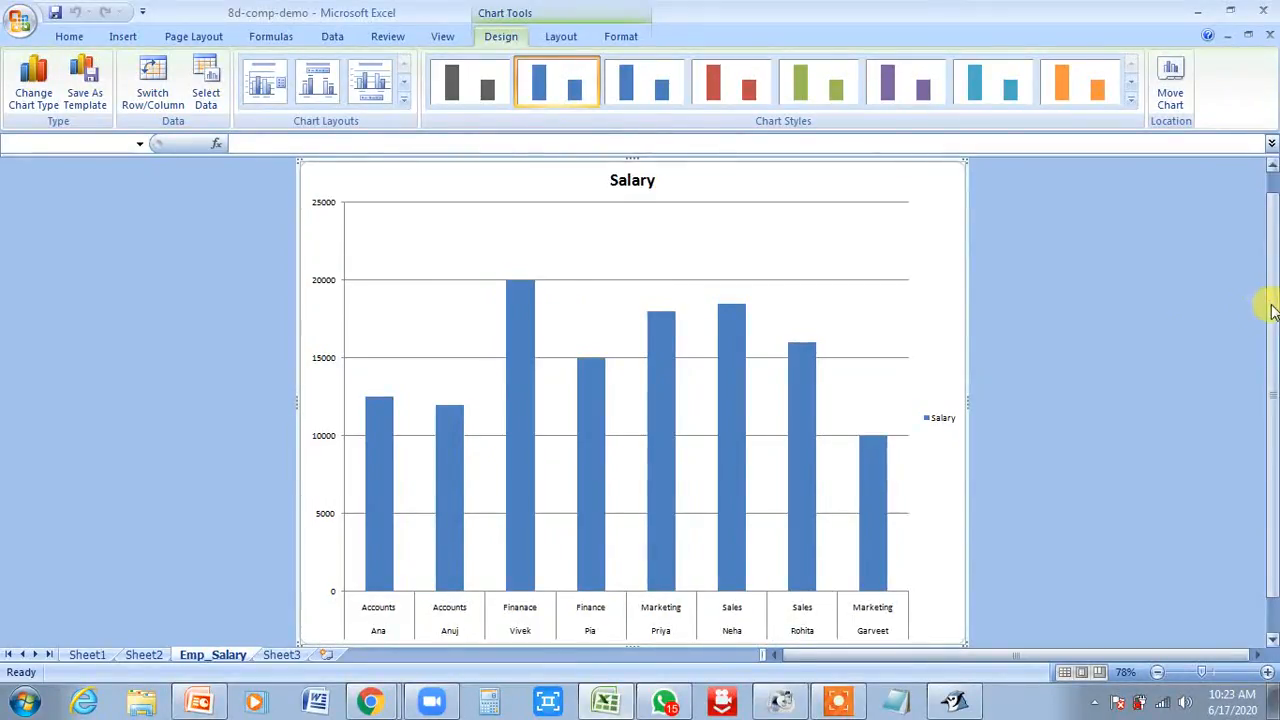
Change the chart title to "Employee Salary Comparison".
mouse_move(1272, 304)
left_mouse_down()
mouse_move(1272, 254)
mouse_move(1275, 315)
left_mouse_up()
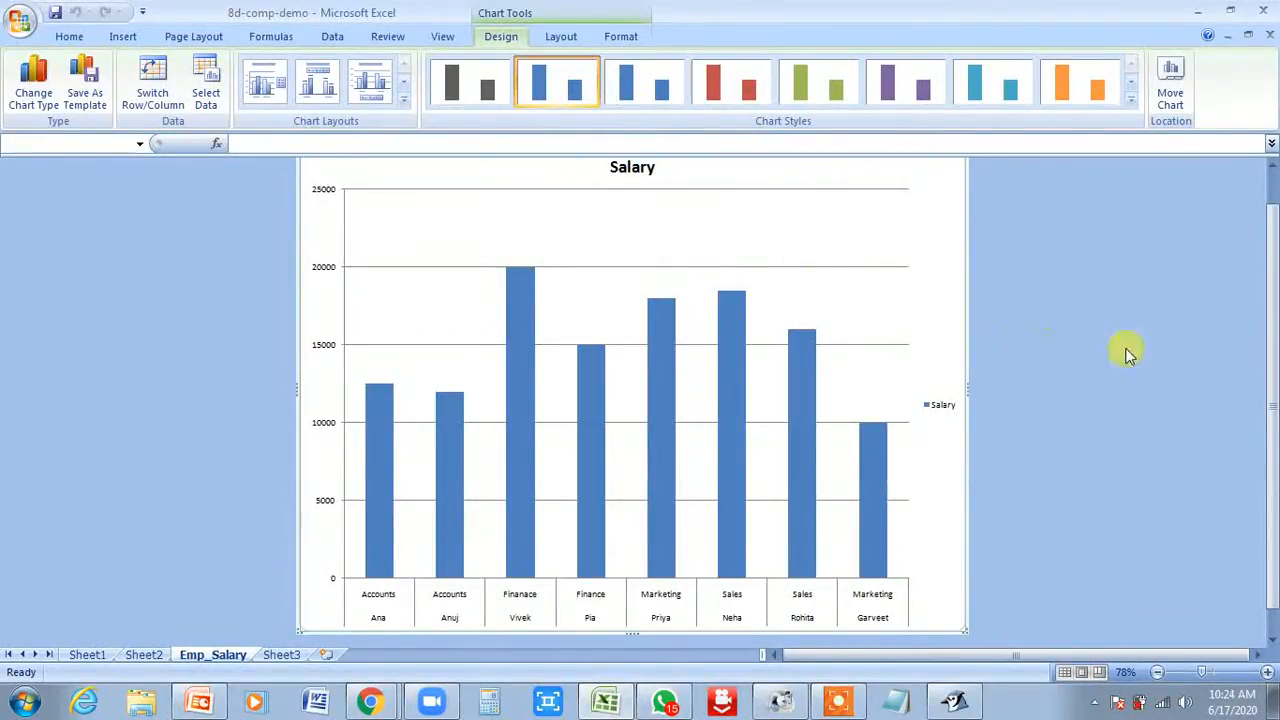
scroll(1272, 375, "up", 1)
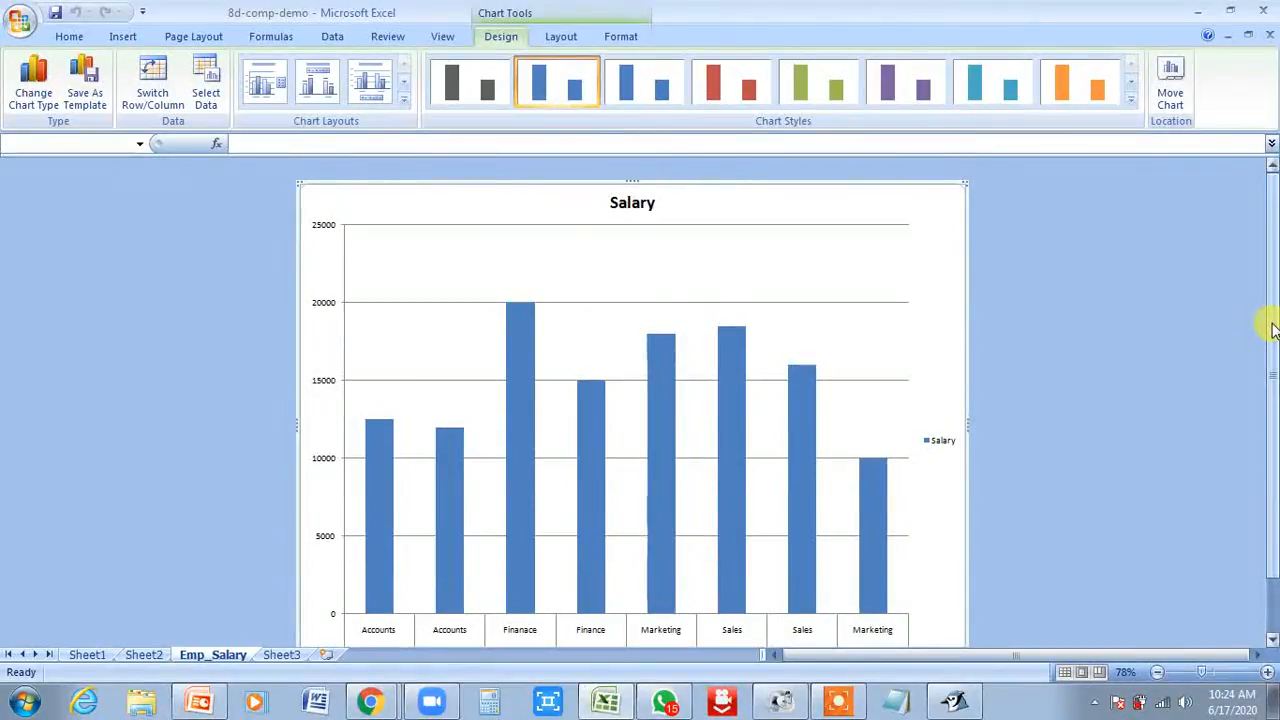
mouse_move(1272, 335)
left_mouse_down()
mouse_move(1273, 380)
mouse_move(1266, 332)
left_mouse_up()
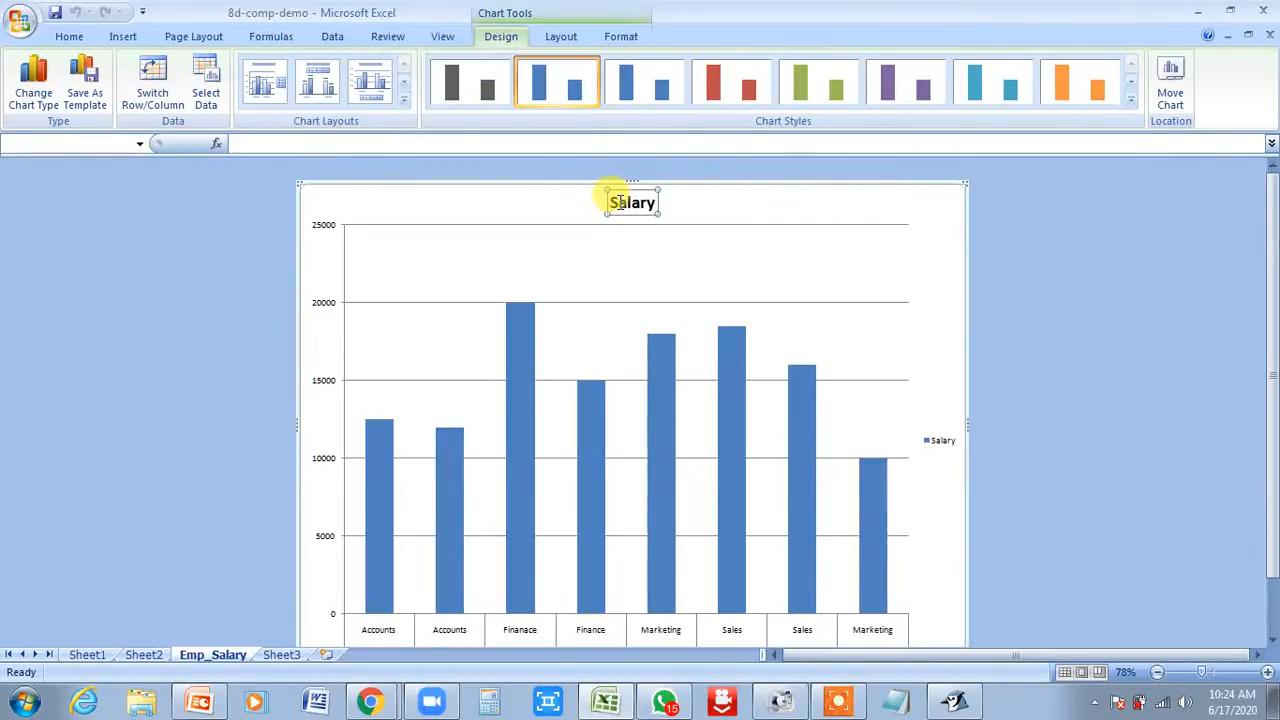
left_click(614, 206)
type("Emp")
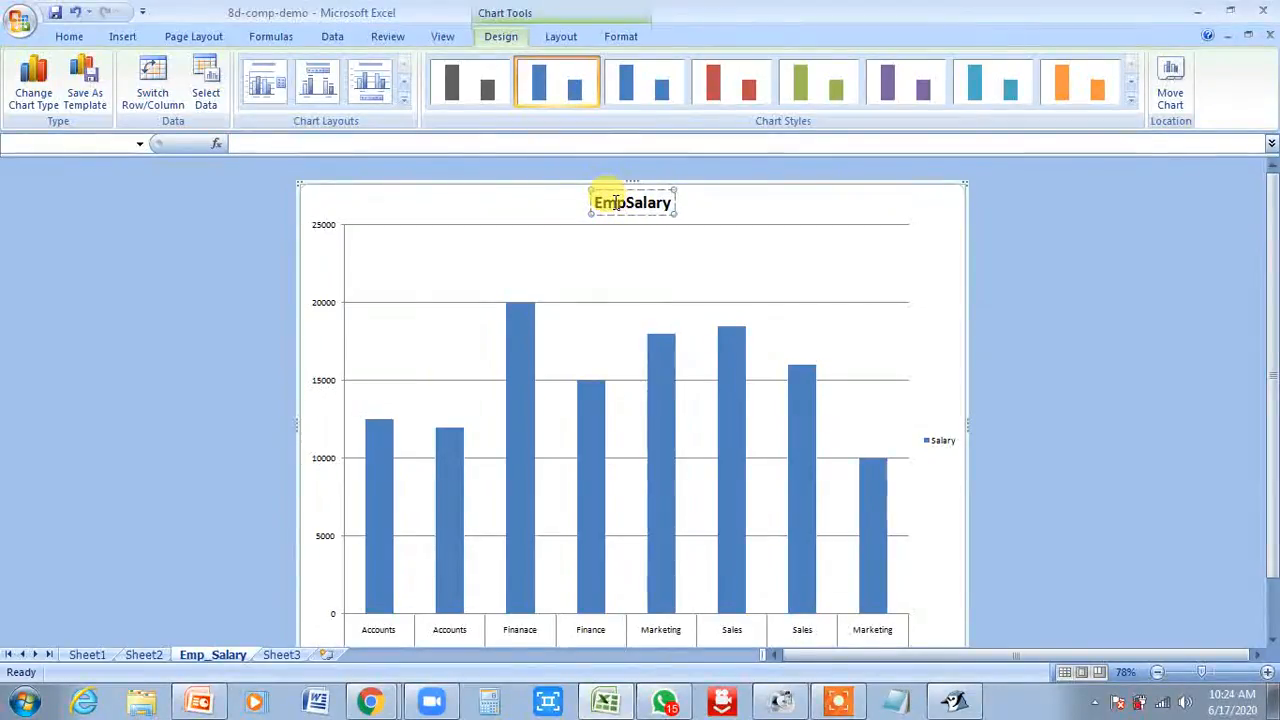
type("loyee Salary")
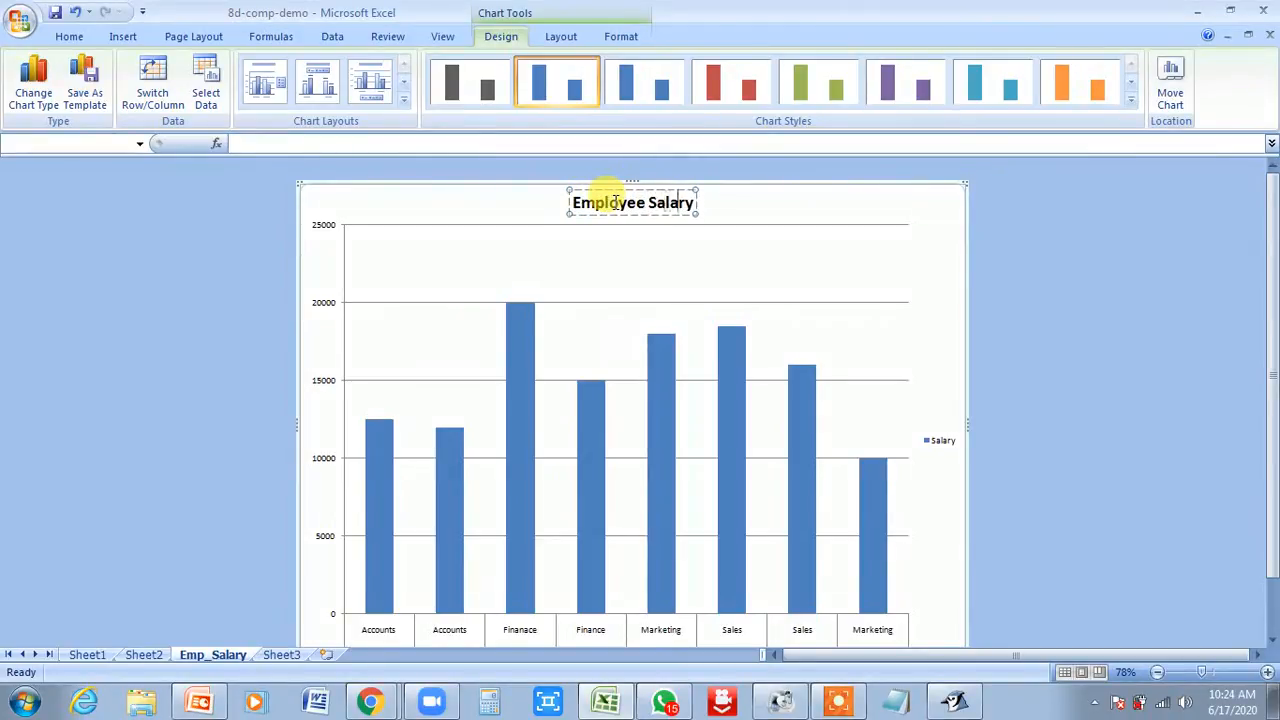
type(" Coma")
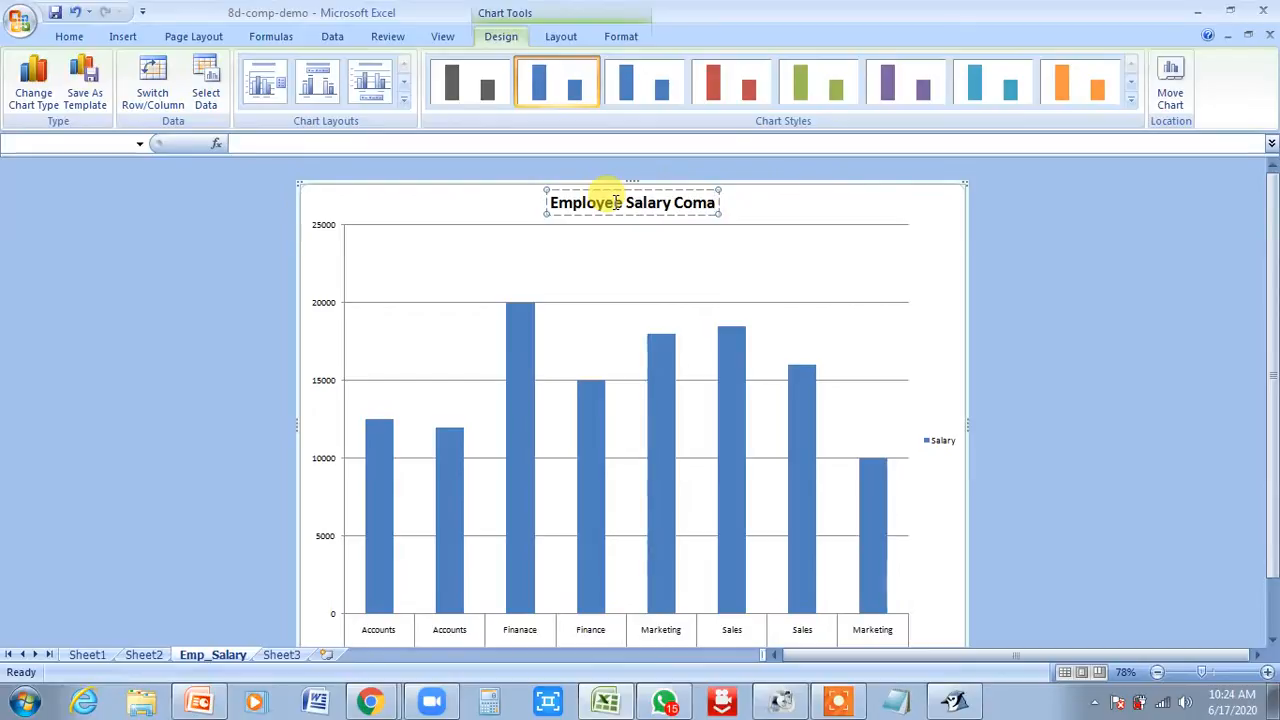
key("BackSpace")
type("pa")
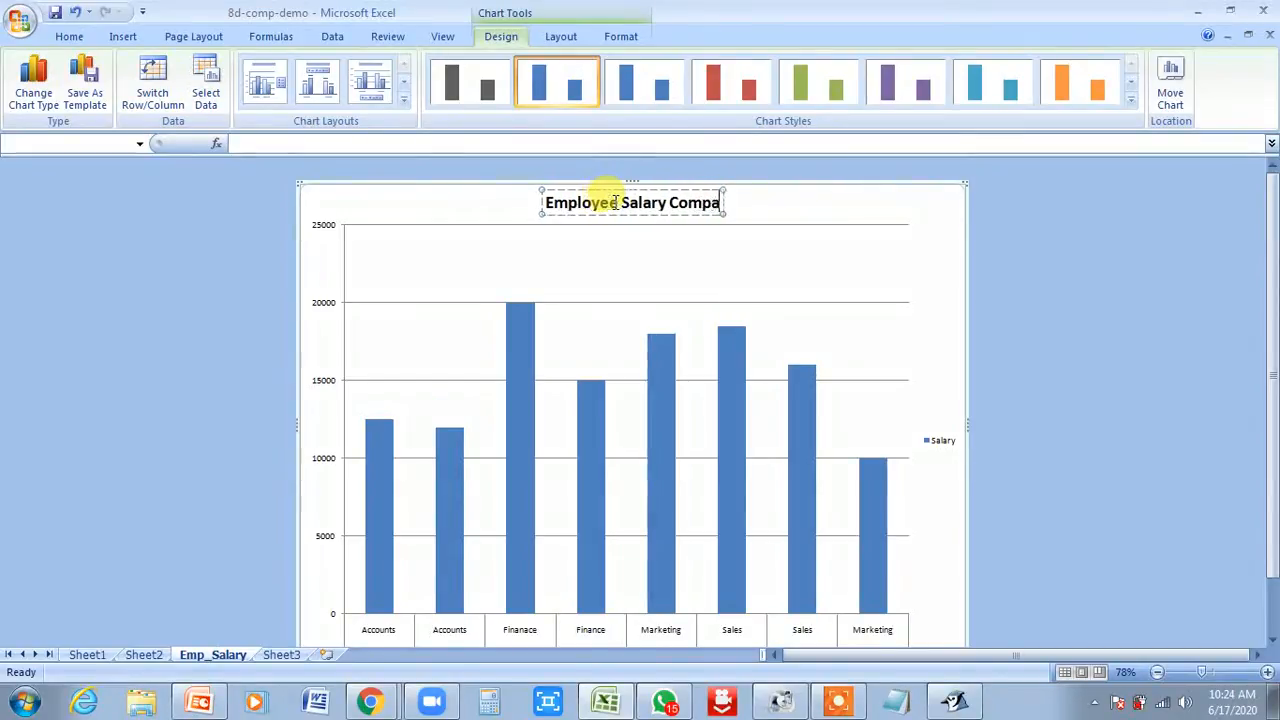
type("rison")
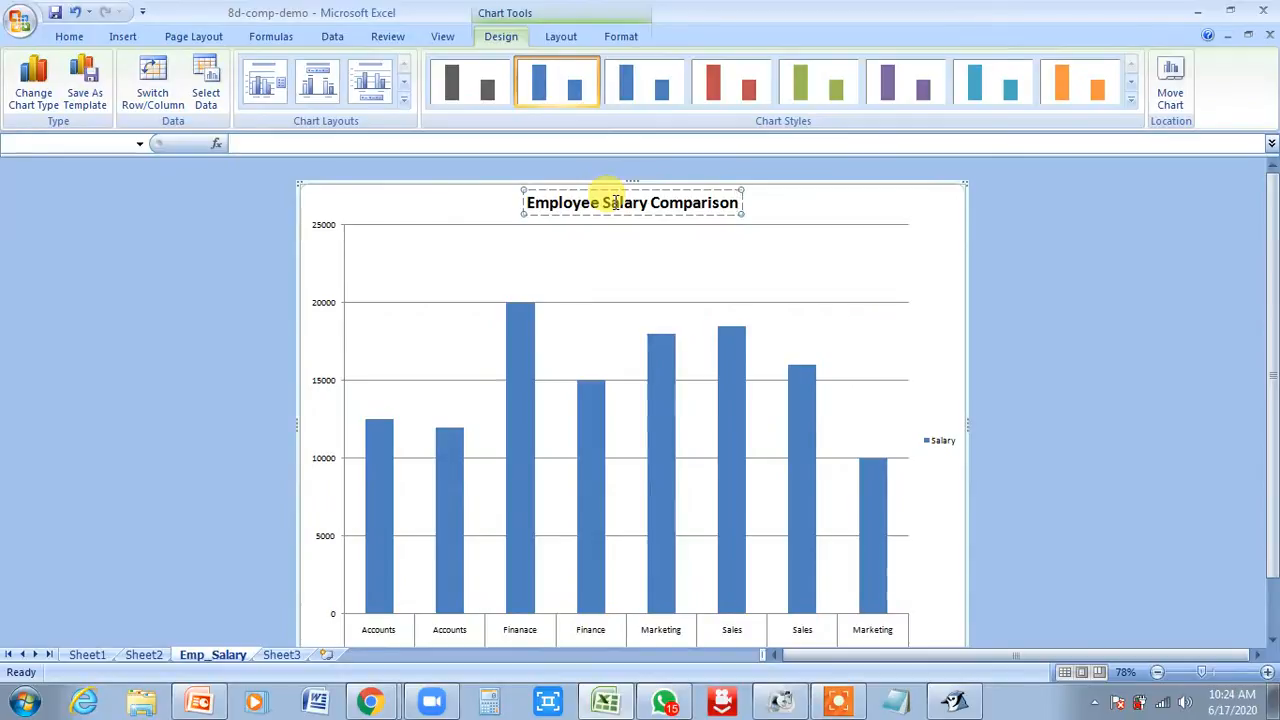
left_click(524, 274)
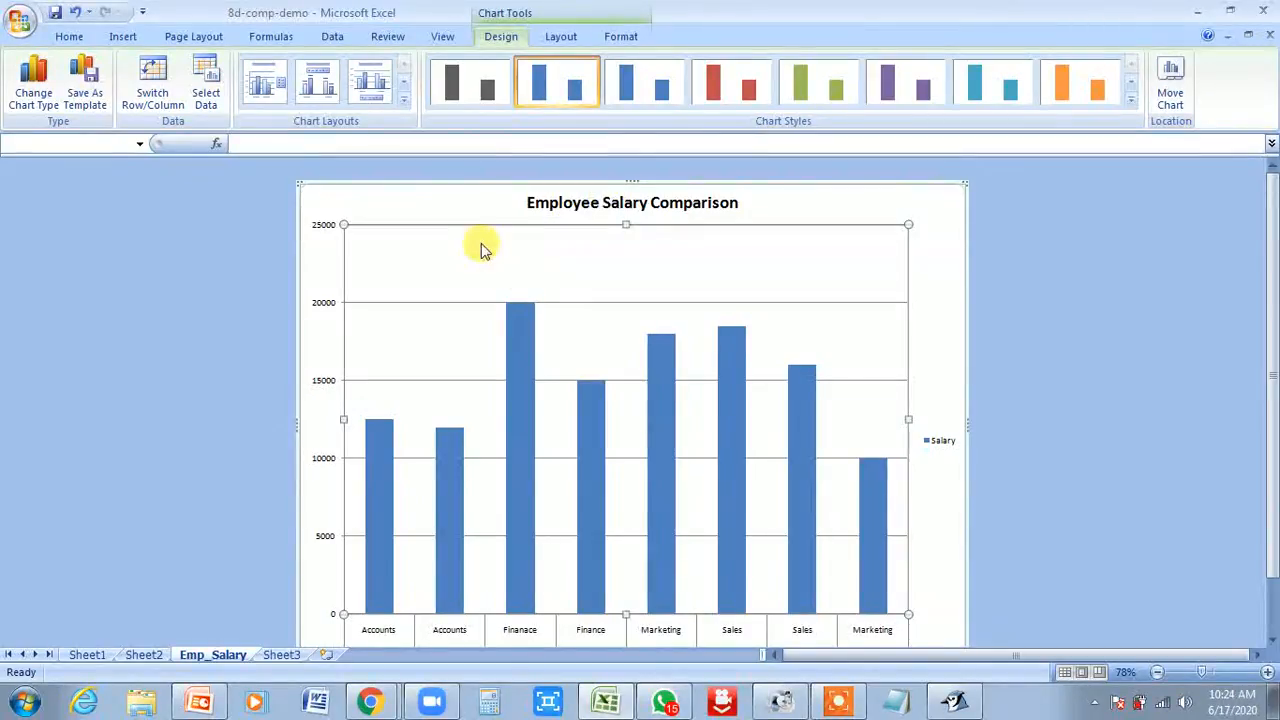
left_click(419, 198)
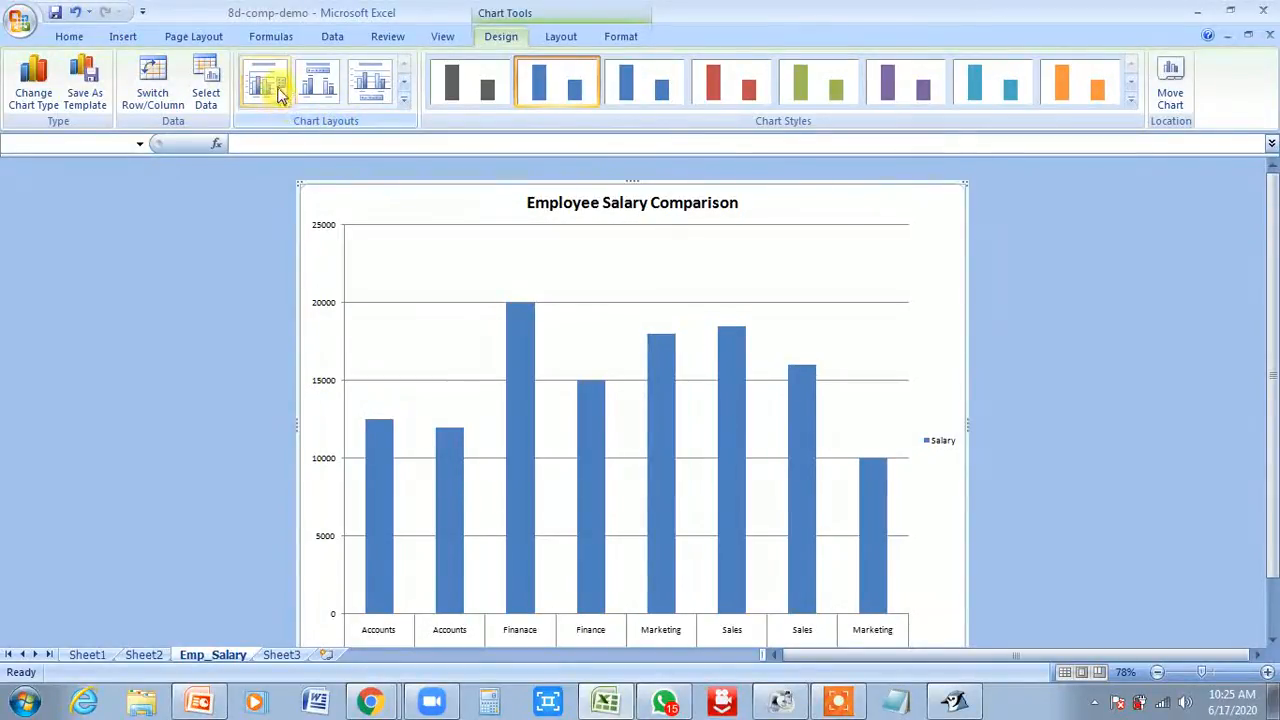
Try the chart layout with data labels and a legend under the title, and the one with gridlines and a legend below the columns.
left_click(404, 86)
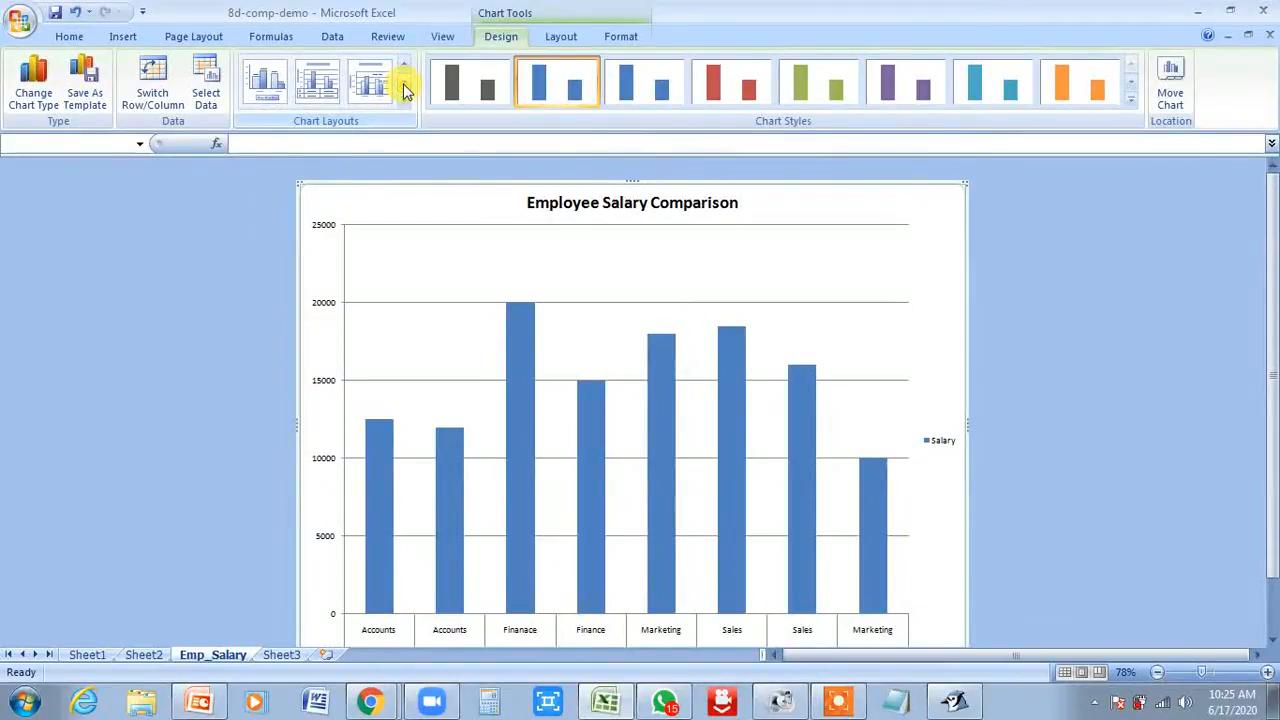
left_click(407, 70)
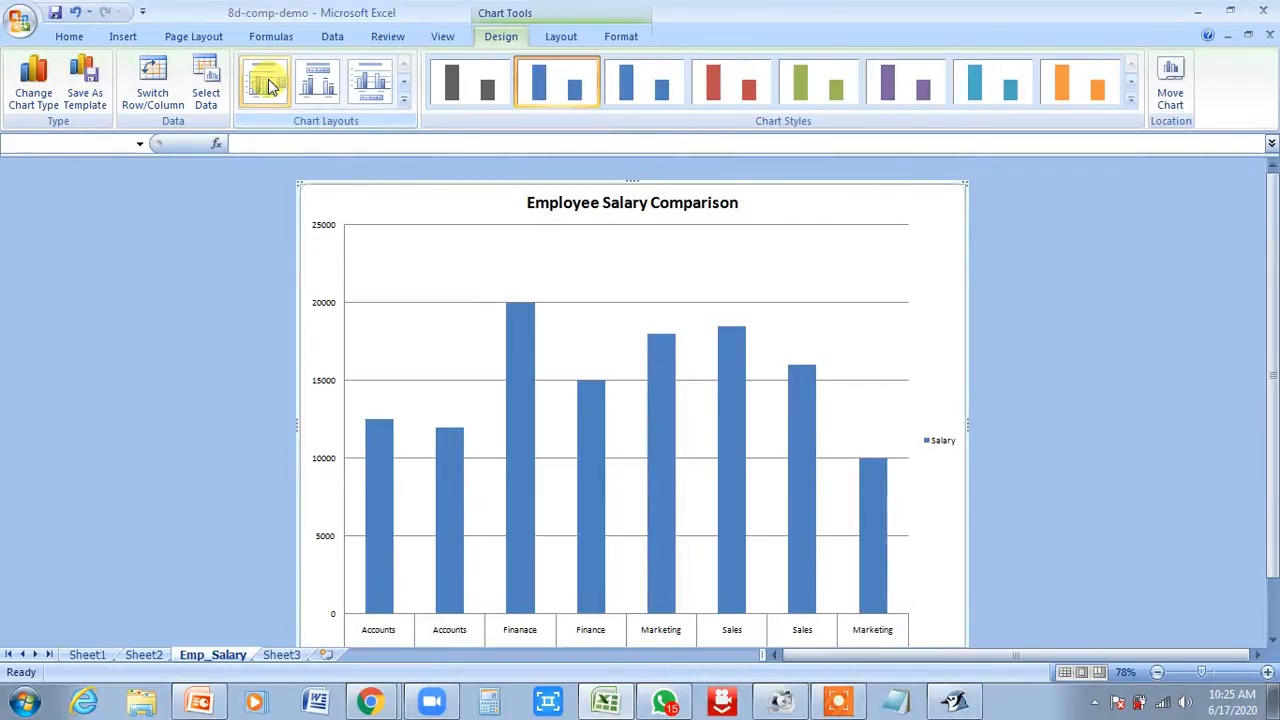
left_click(267, 87)
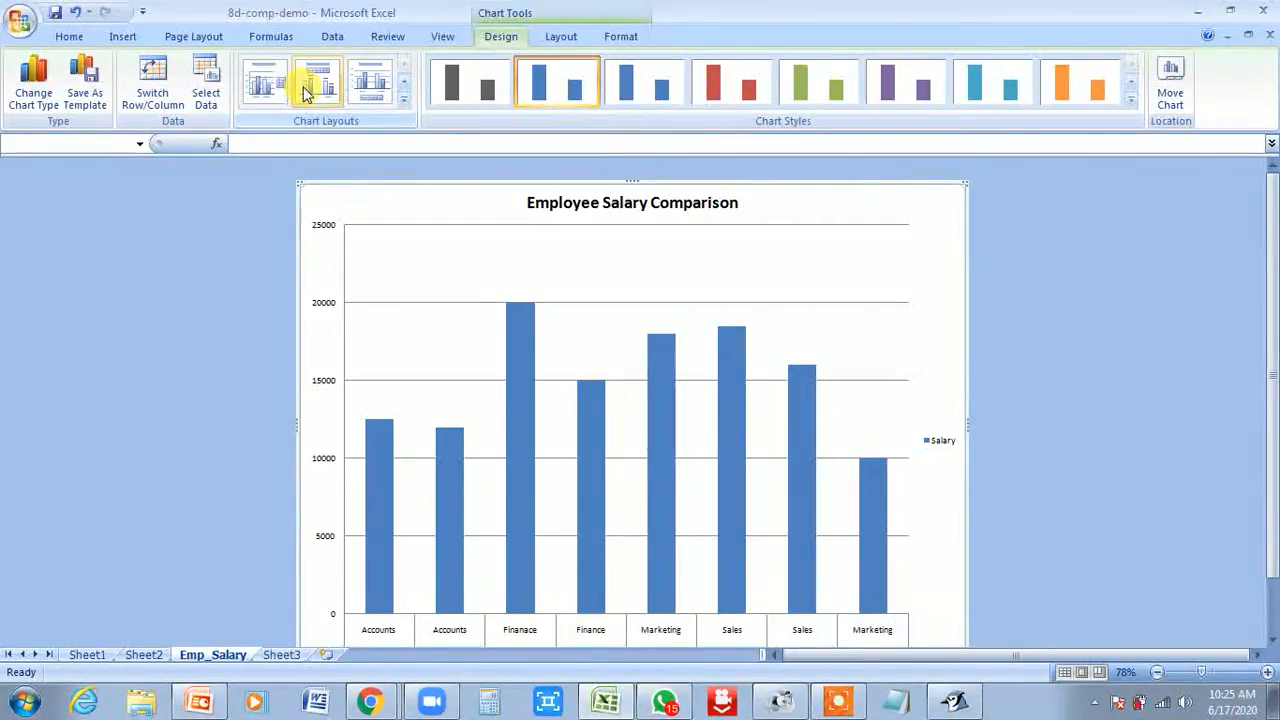
left_click(316, 84)
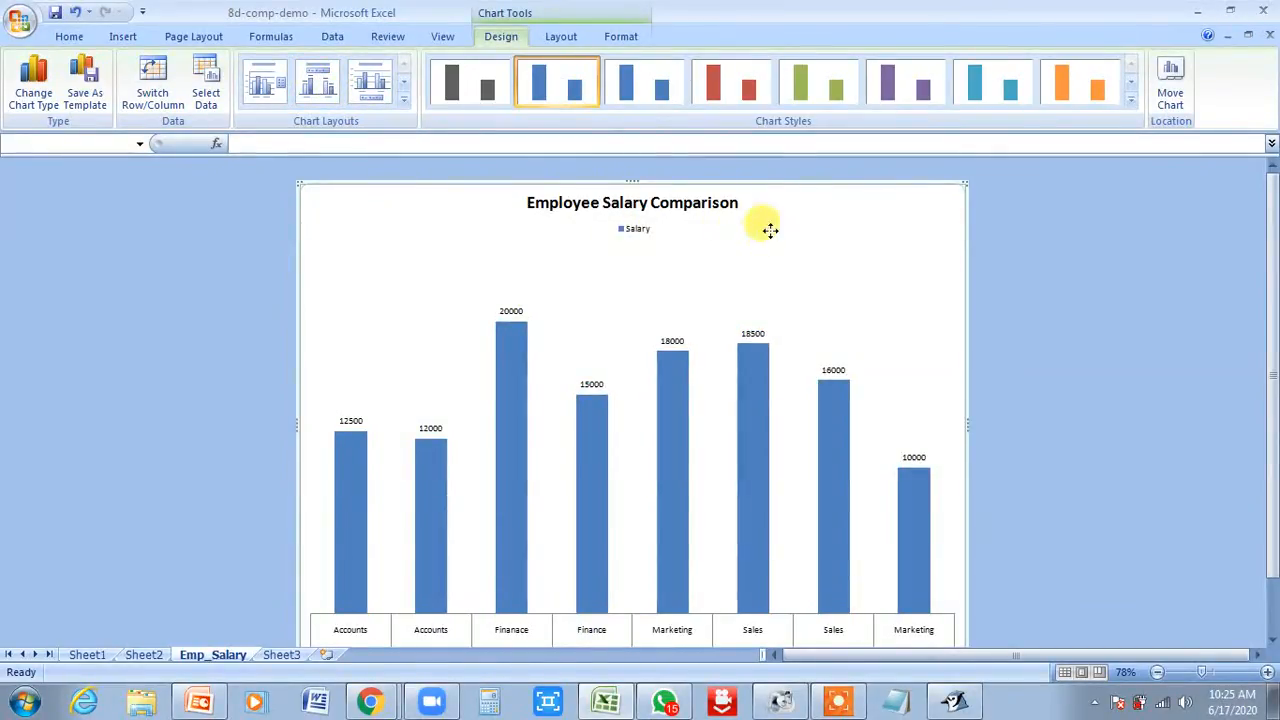
left_click_drag(1272, 320, 1277, 435)
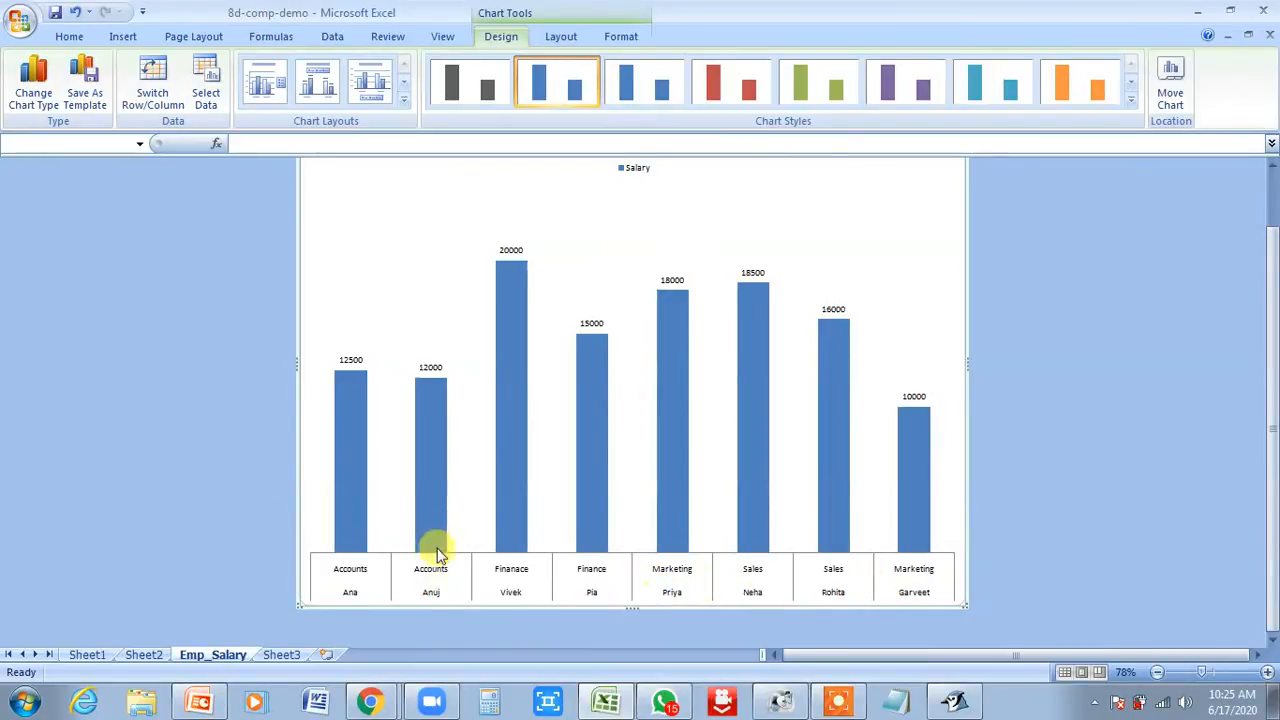
left_click(373, 88)
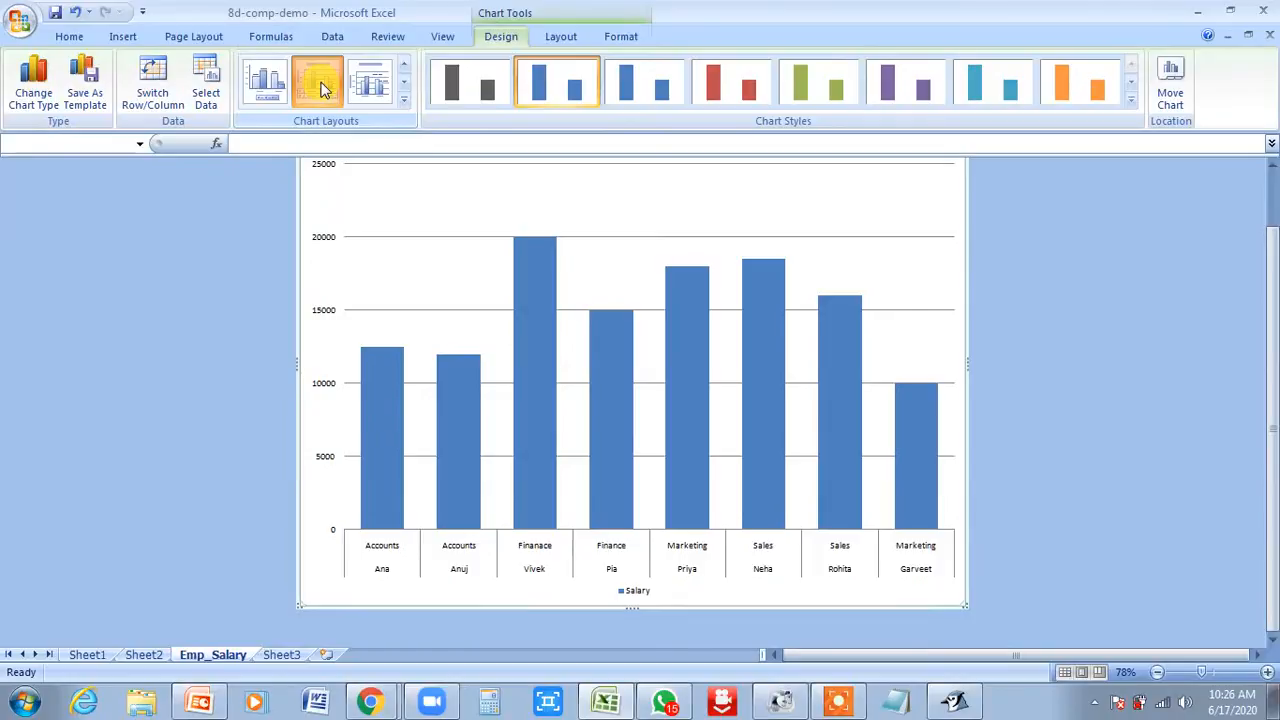
Apply the chart layout that shows a data table beneath the columns and a vertical axis title.
left_click(319, 85)
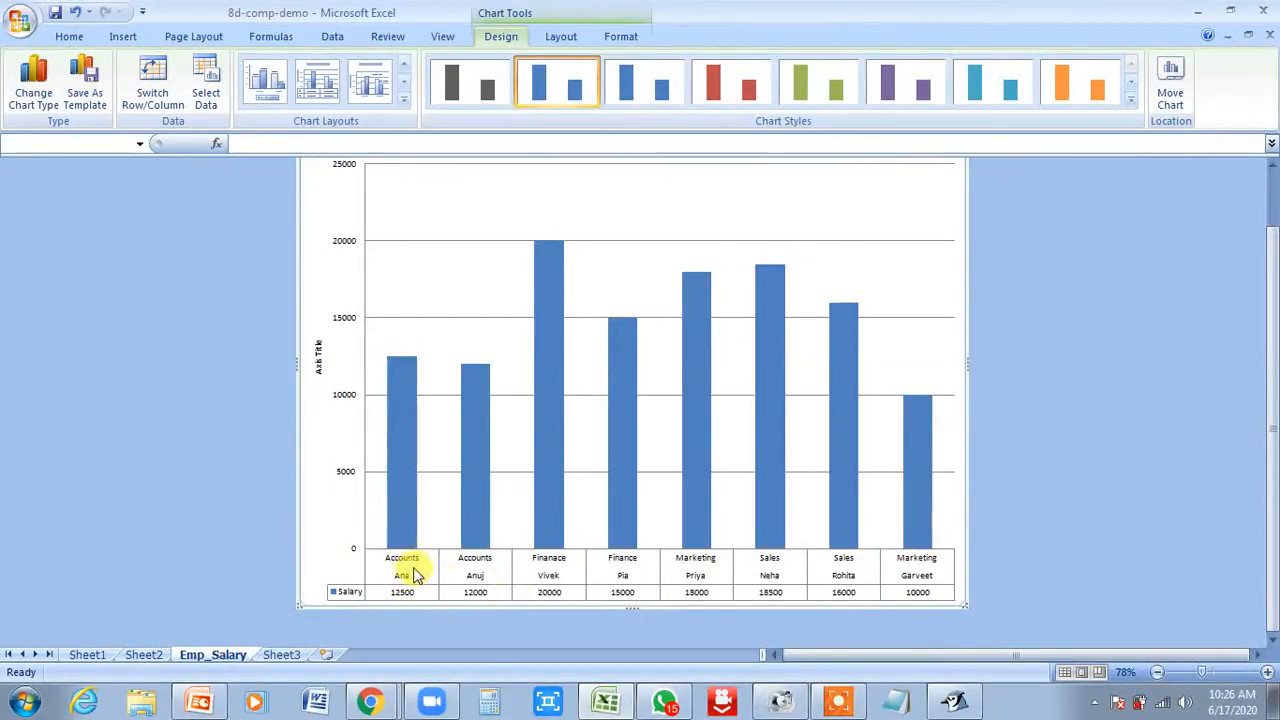
Change the vertical axis title to "Monthly Salary of Employee".
left_click(318, 362)
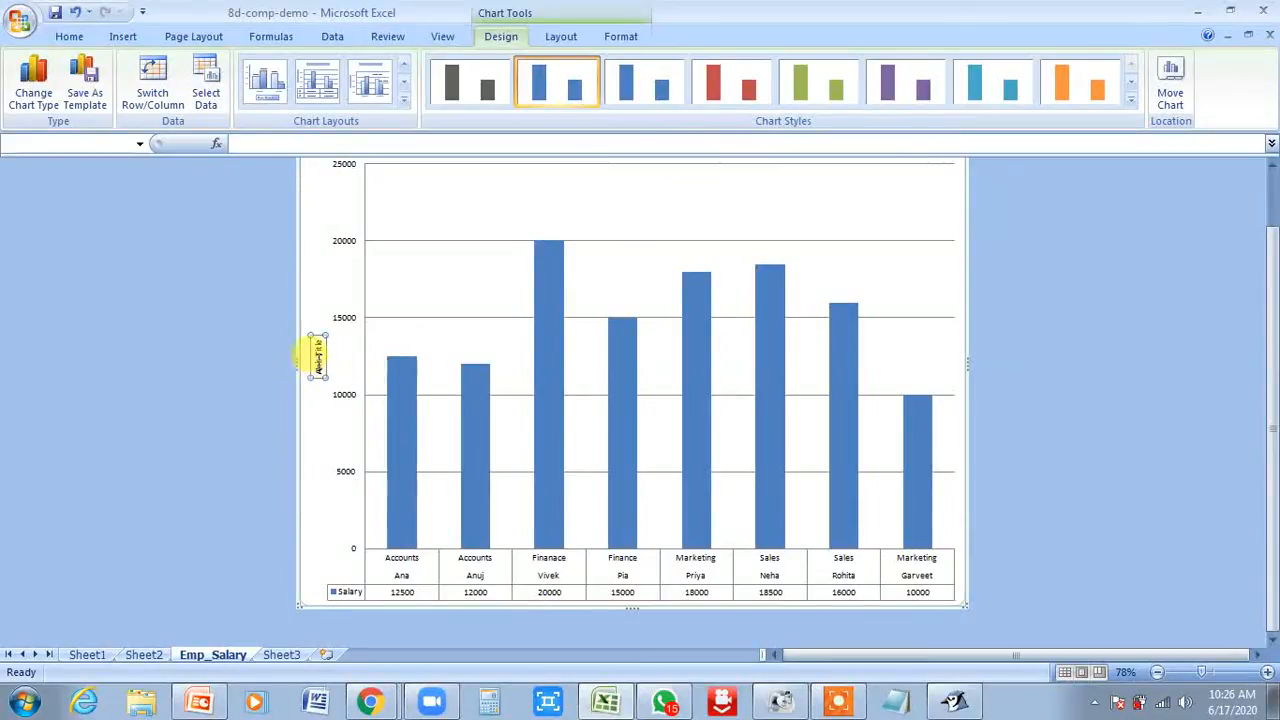
right_click(318, 362)
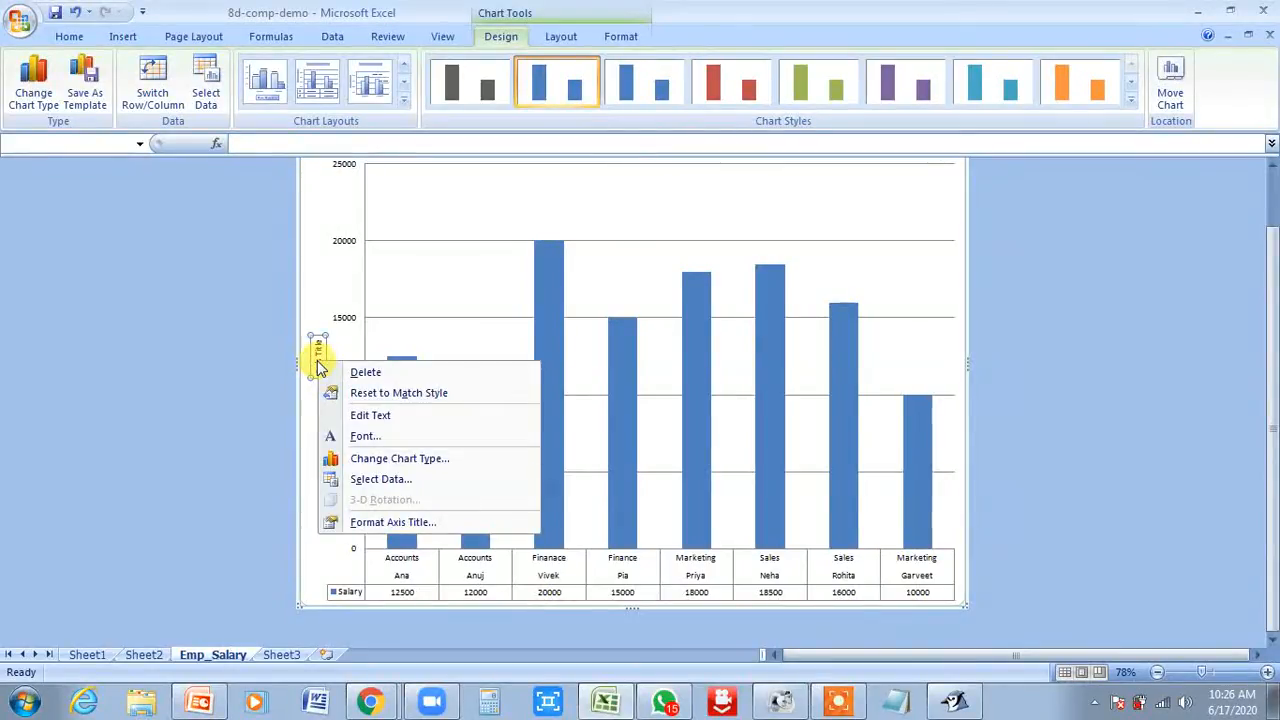
left_click(356, 414)
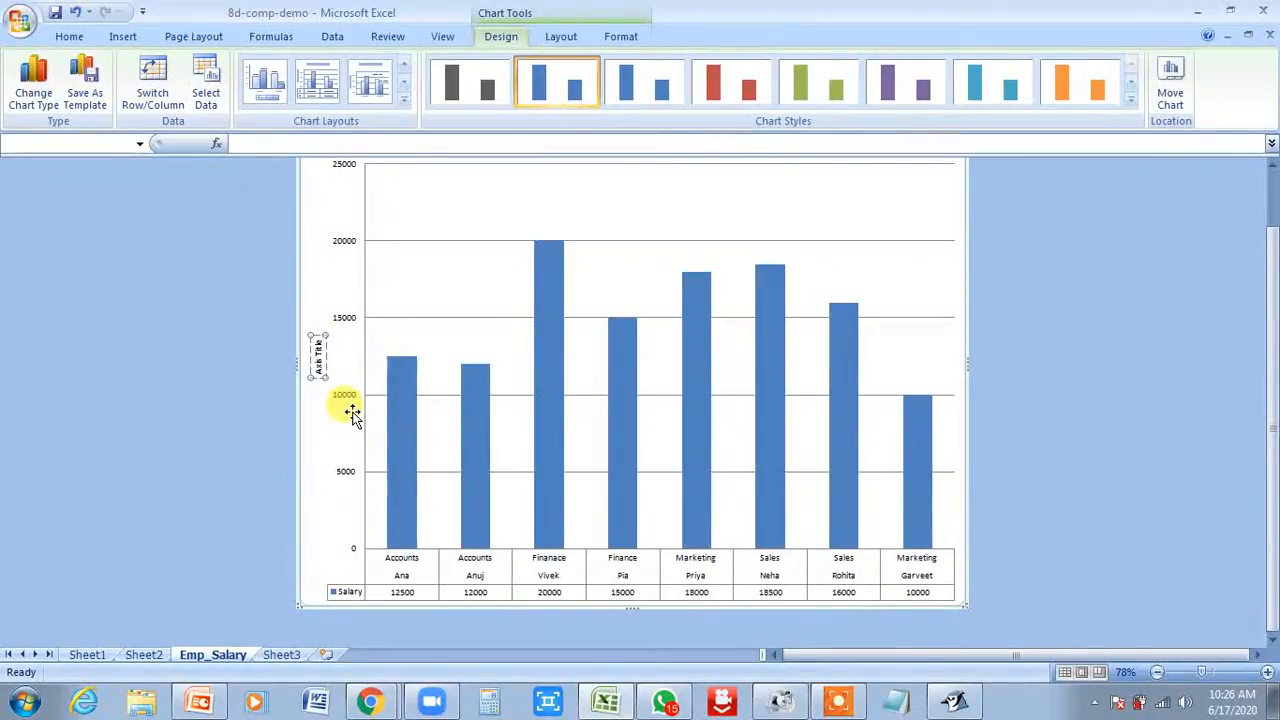
type("Sal")
type("Monthly ")
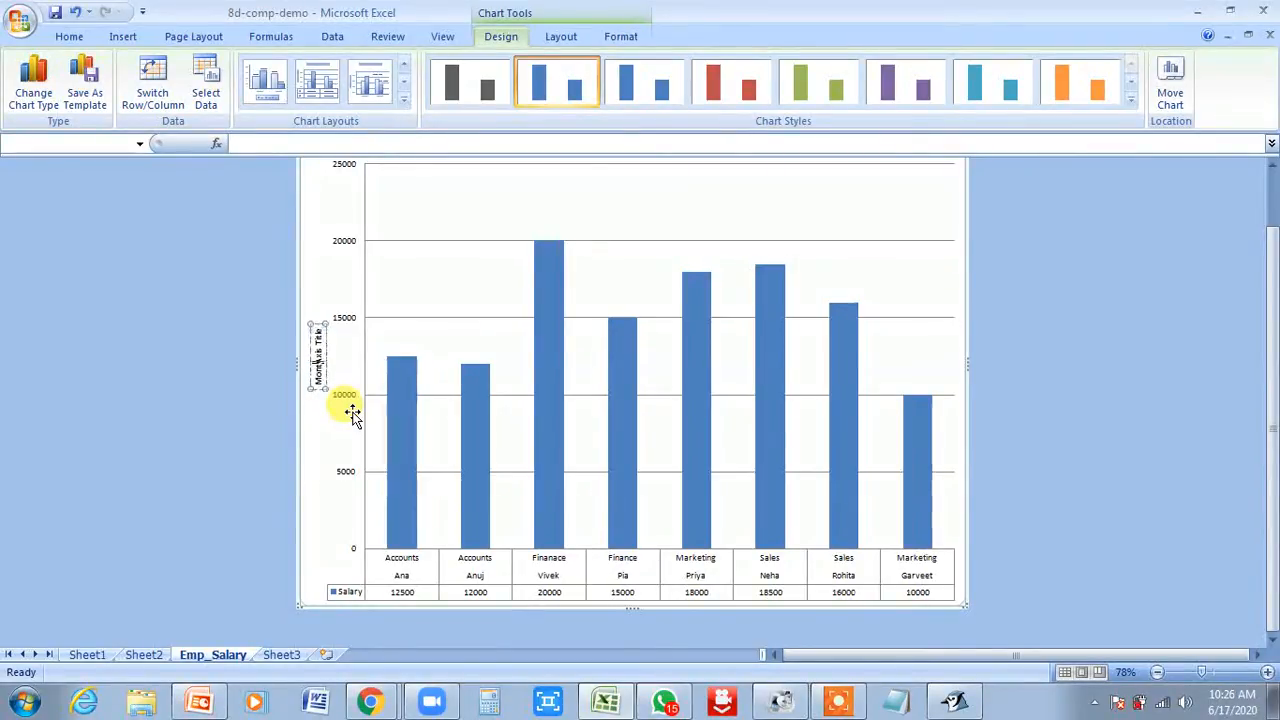
type("Salary ")
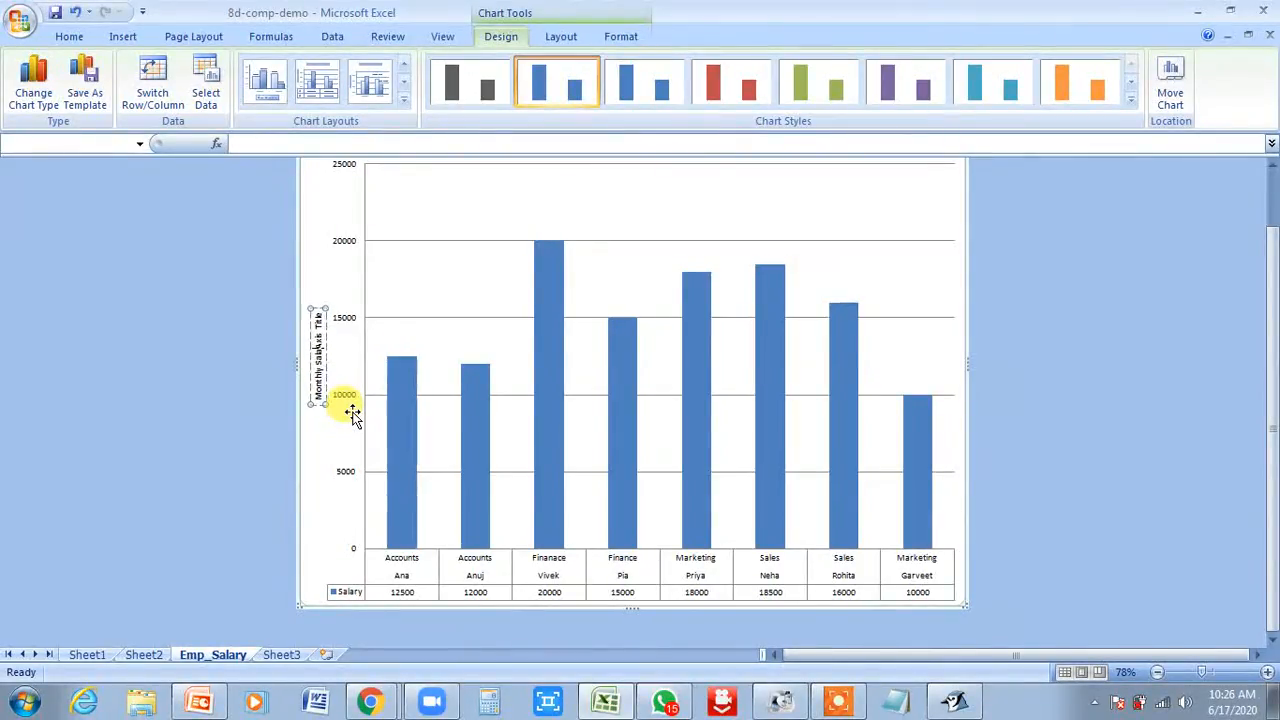
type("of Emp")
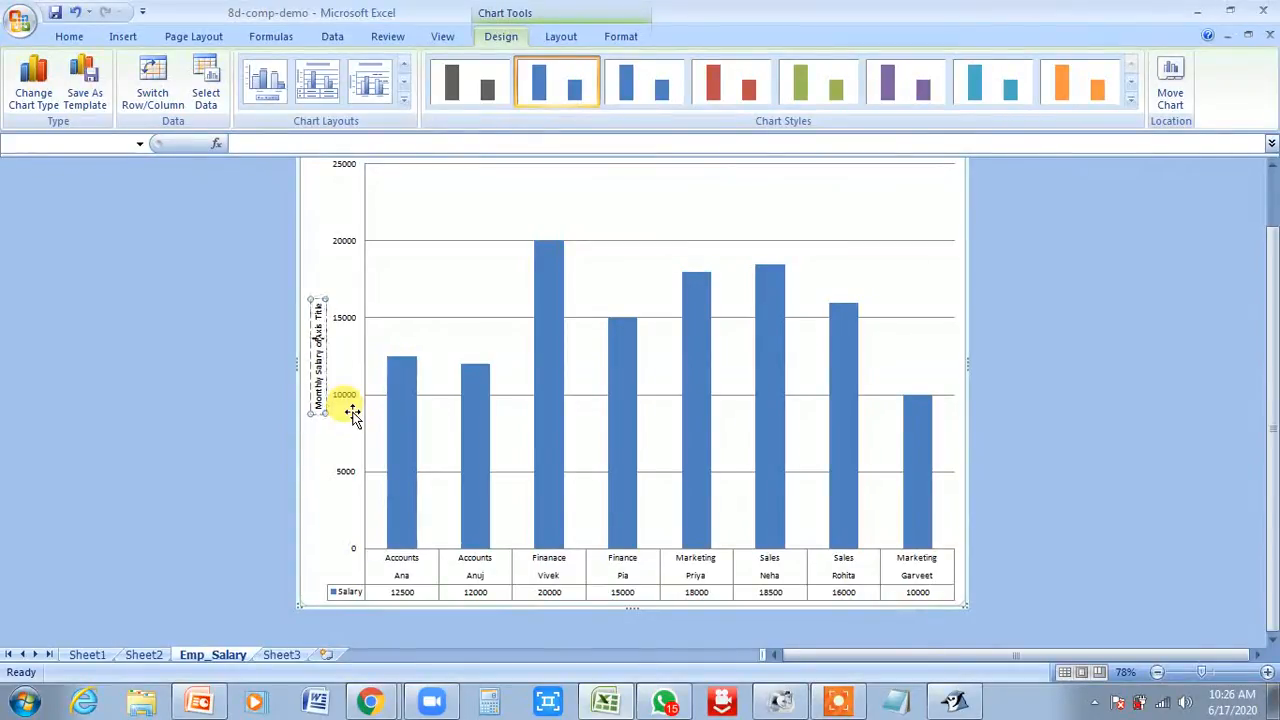
type("loye")
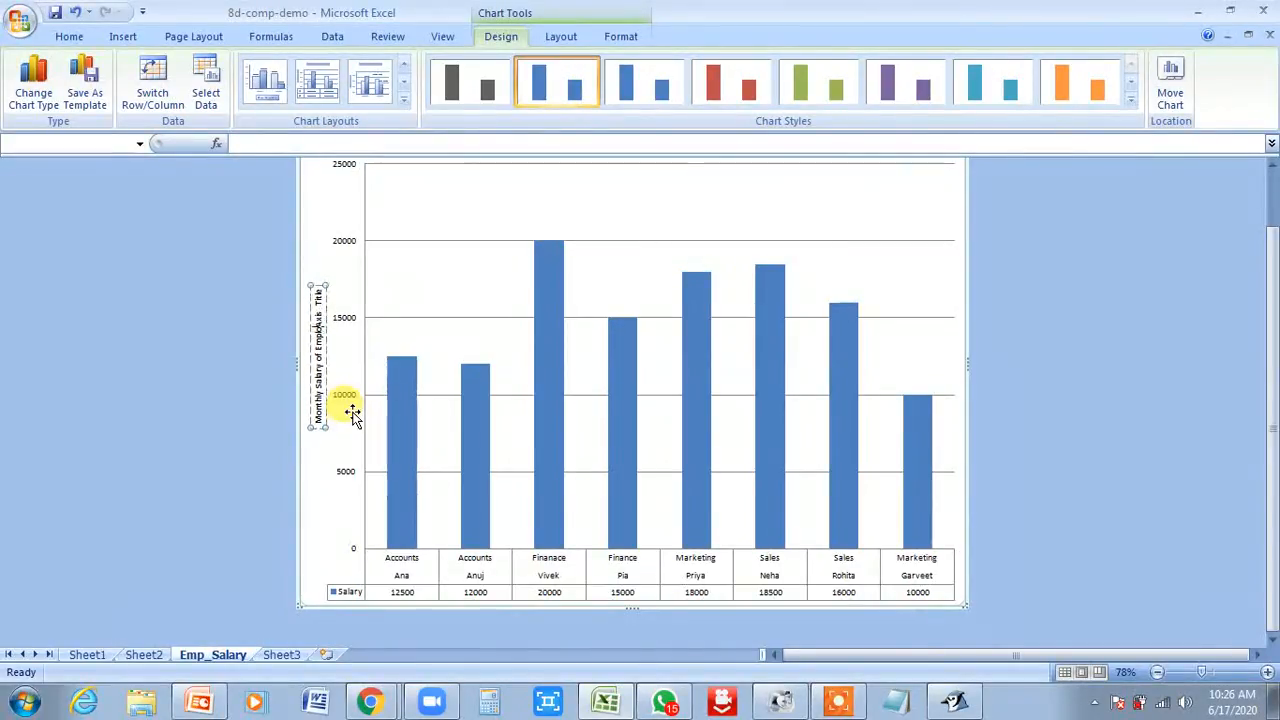
type("e")
key("Delete")
key("Delete")
key("Delete")
key("Delete")
key("Delete")
key("Delete")
key("Delete")
key("Delete")
key("Delete")
key("Delete")
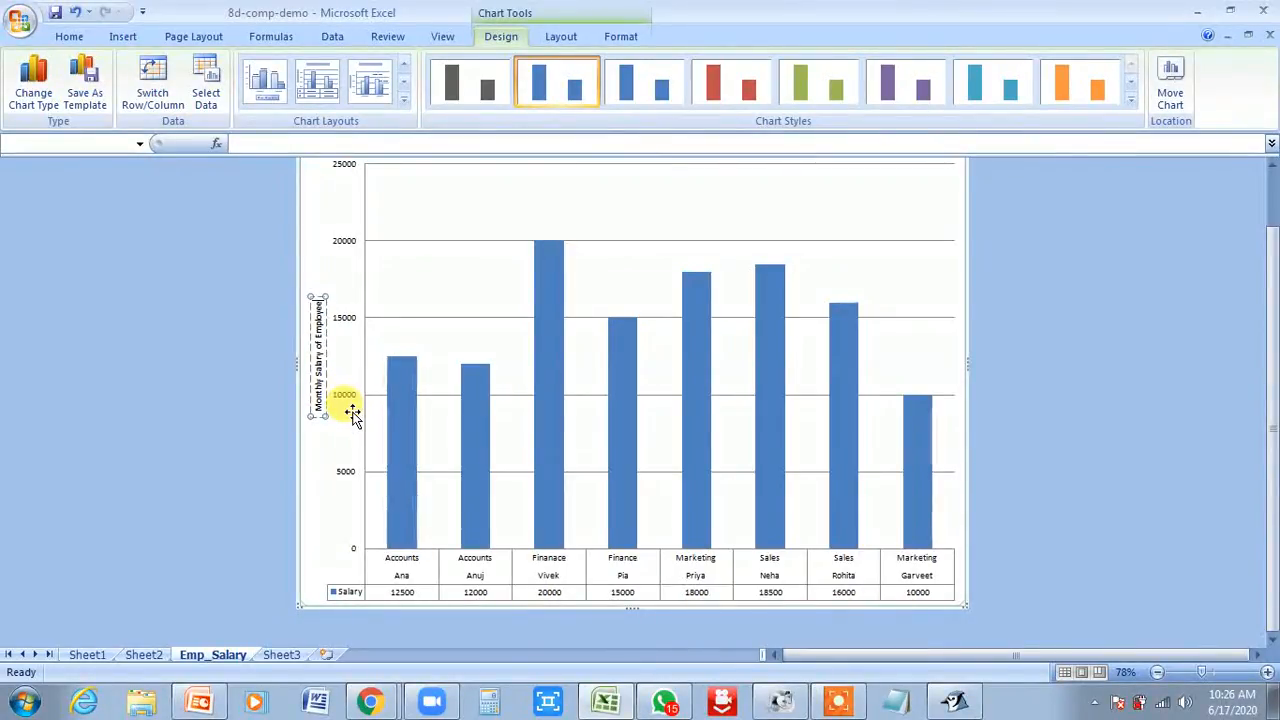
left_click(325, 456)
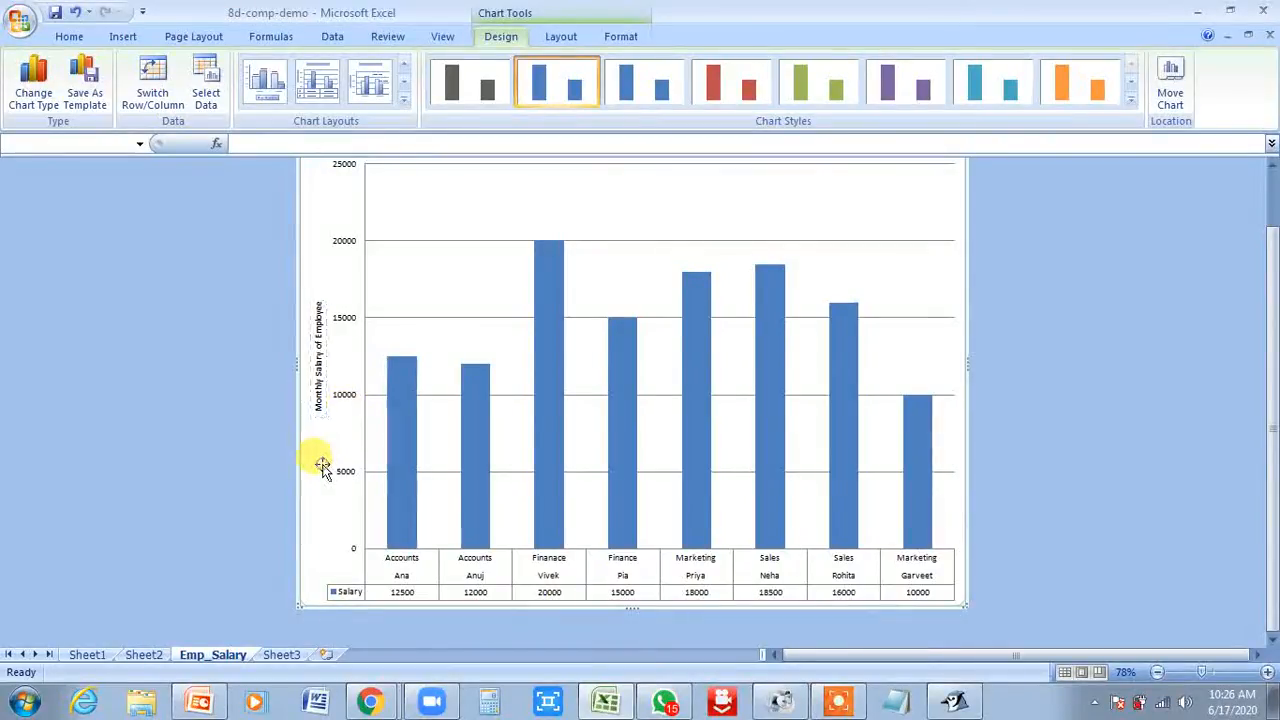
Set the font size of the vertical axis title to 15.
left_click(312, 394)
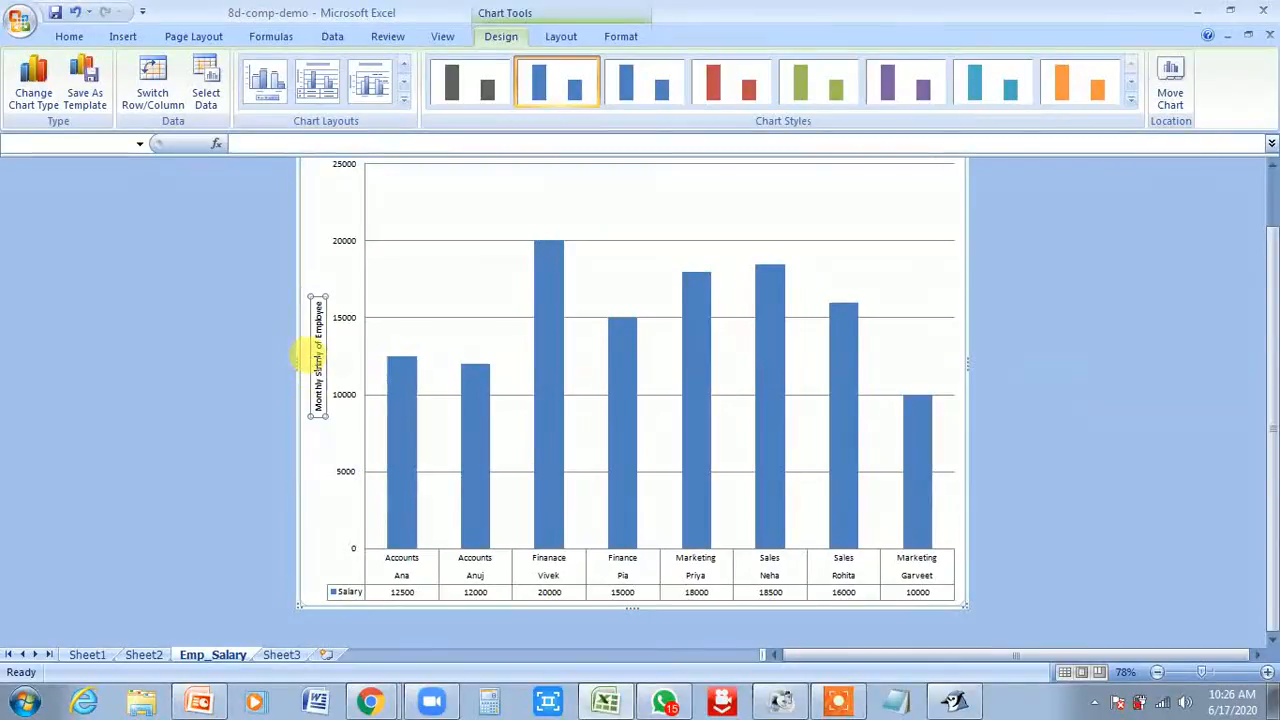
right_click(316, 366)
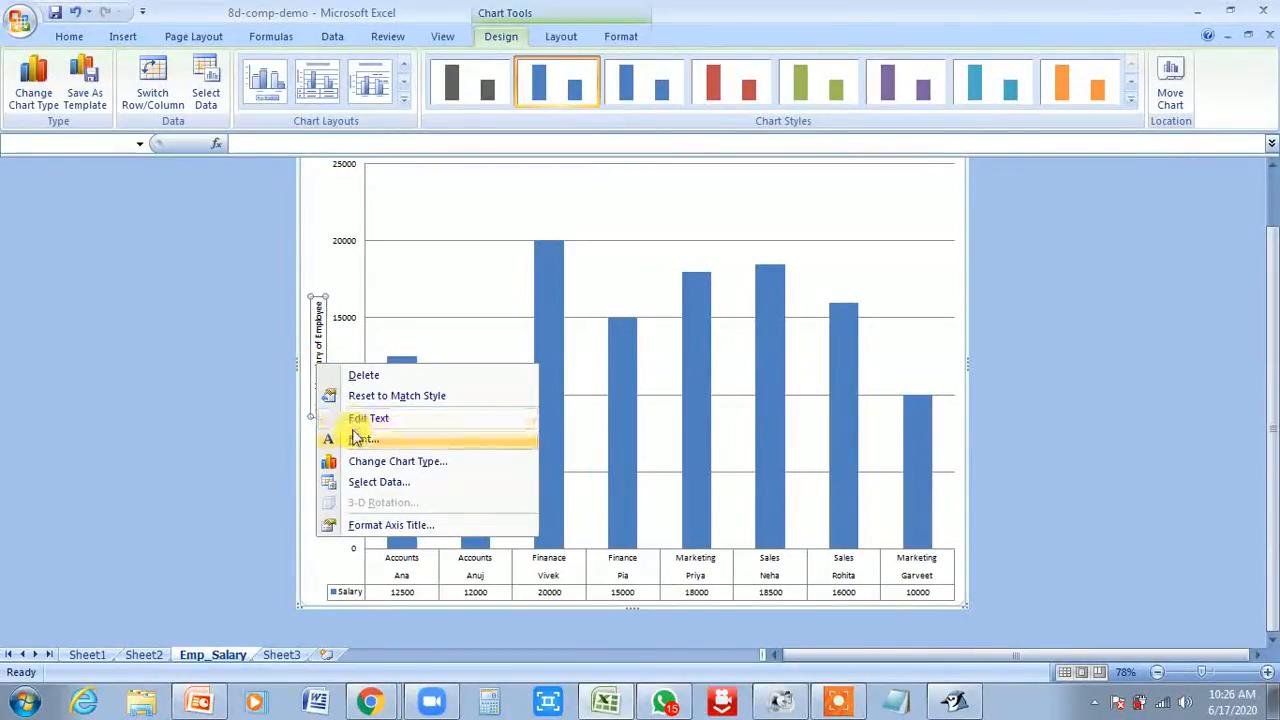
left_click(357, 441)
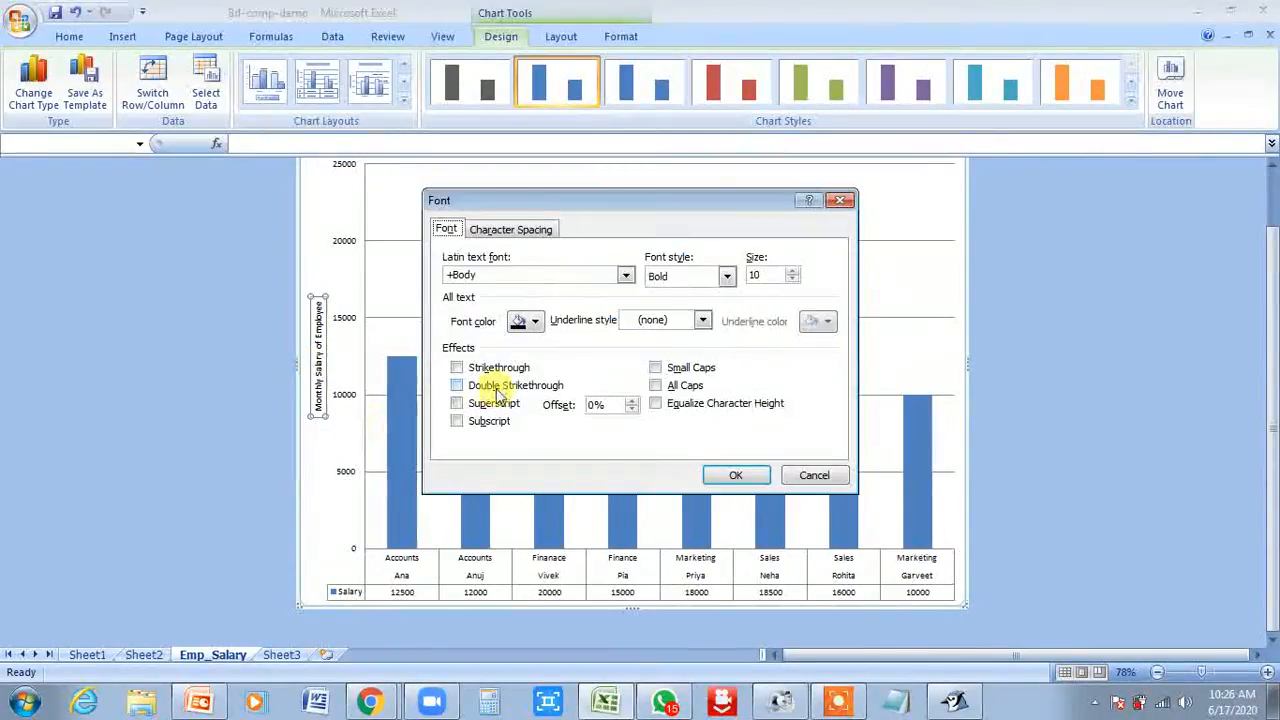
left_click(791, 271)
left_click(791, 271)
left_click(791, 271)
left_click(791, 271)
type("15")
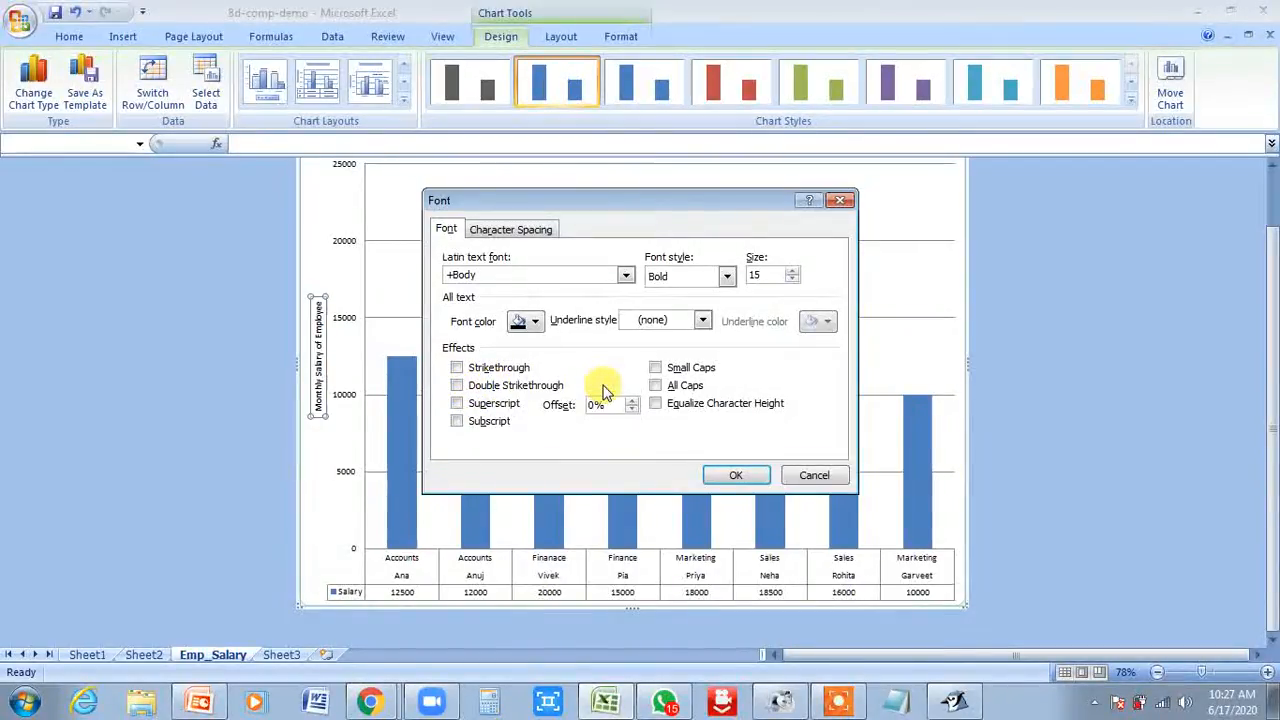
left_click(736, 480)
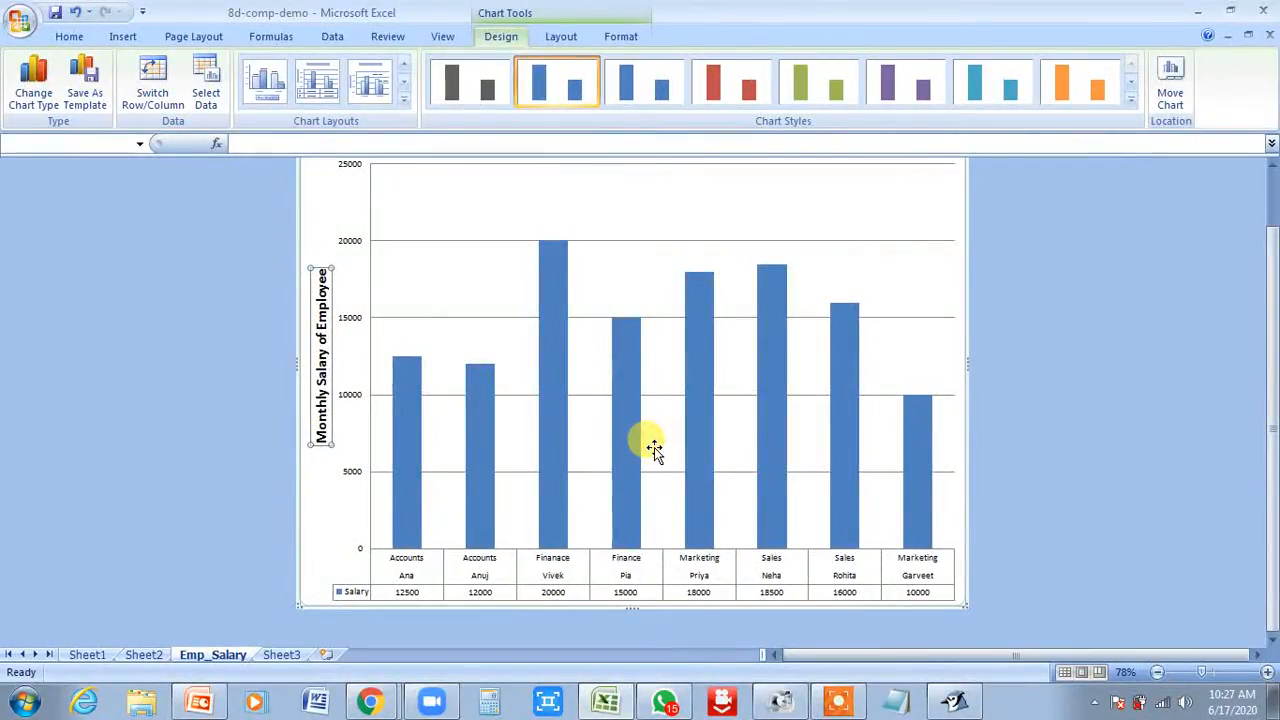
left_click(1138, 357)
Try the salary chart as a line chart with markers.
left_click(124, 40)
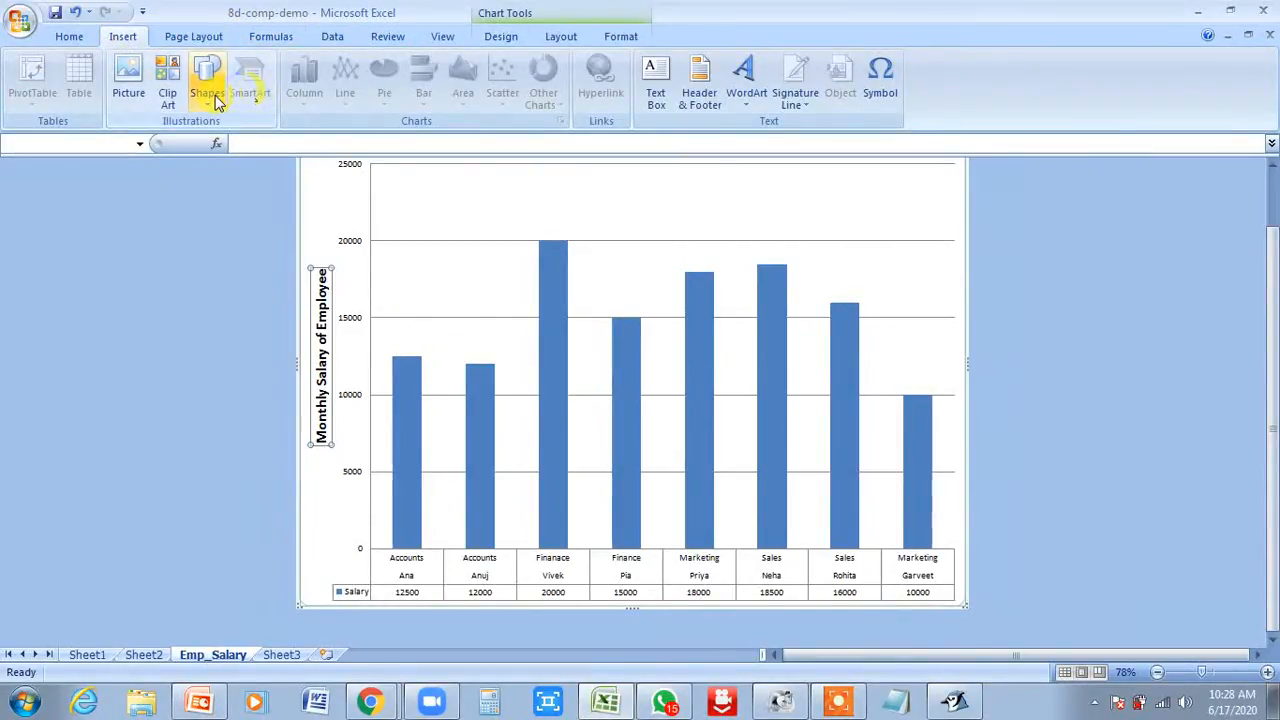
left_click(501, 38)
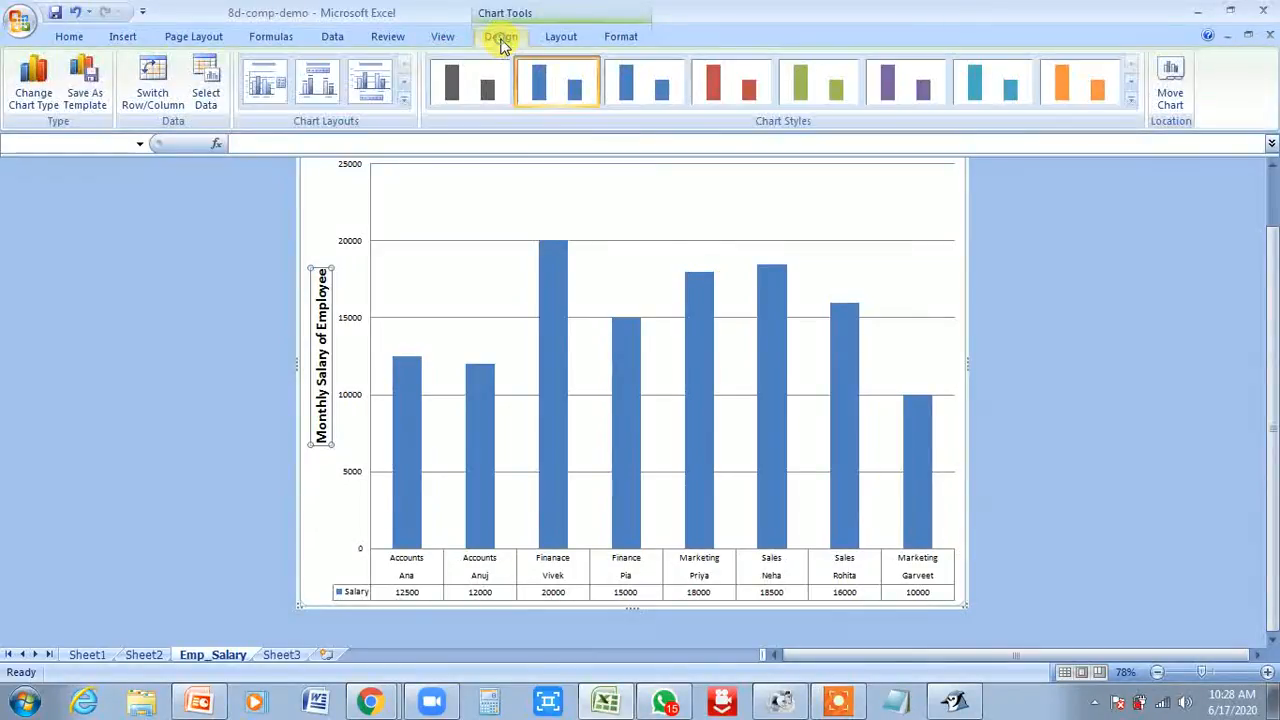
left_click(35, 100)
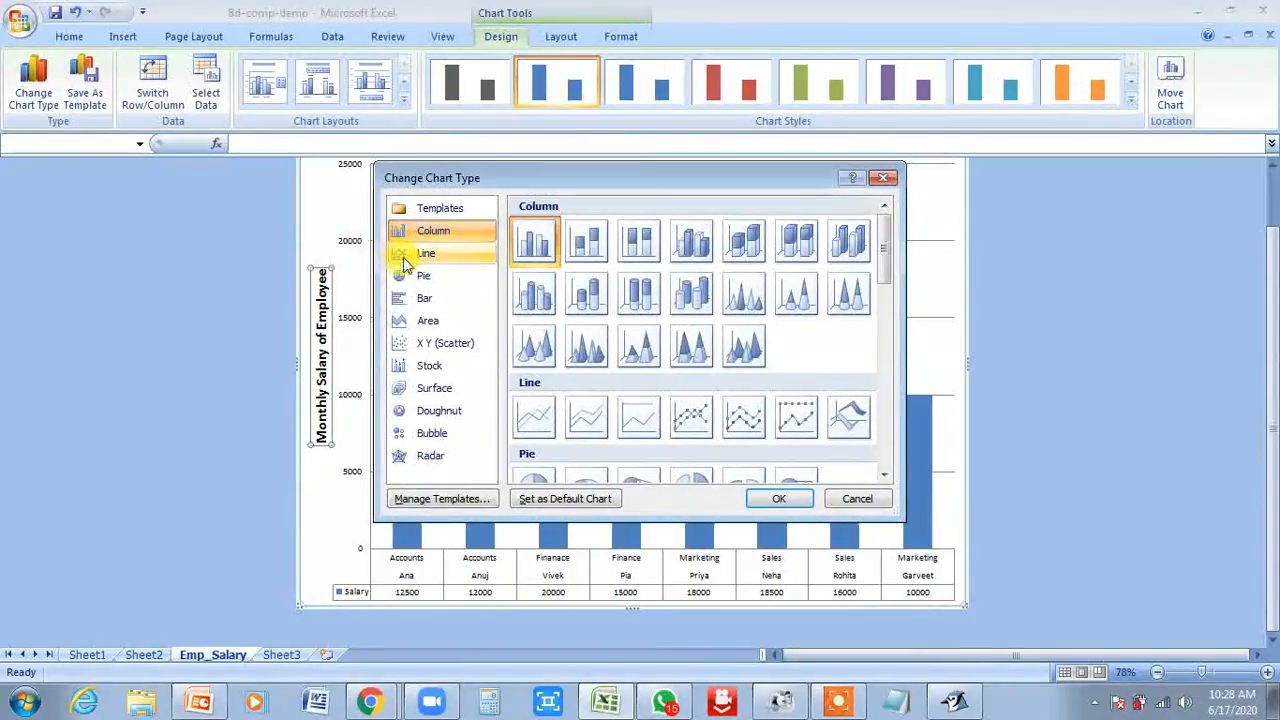
left_click(403, 263)
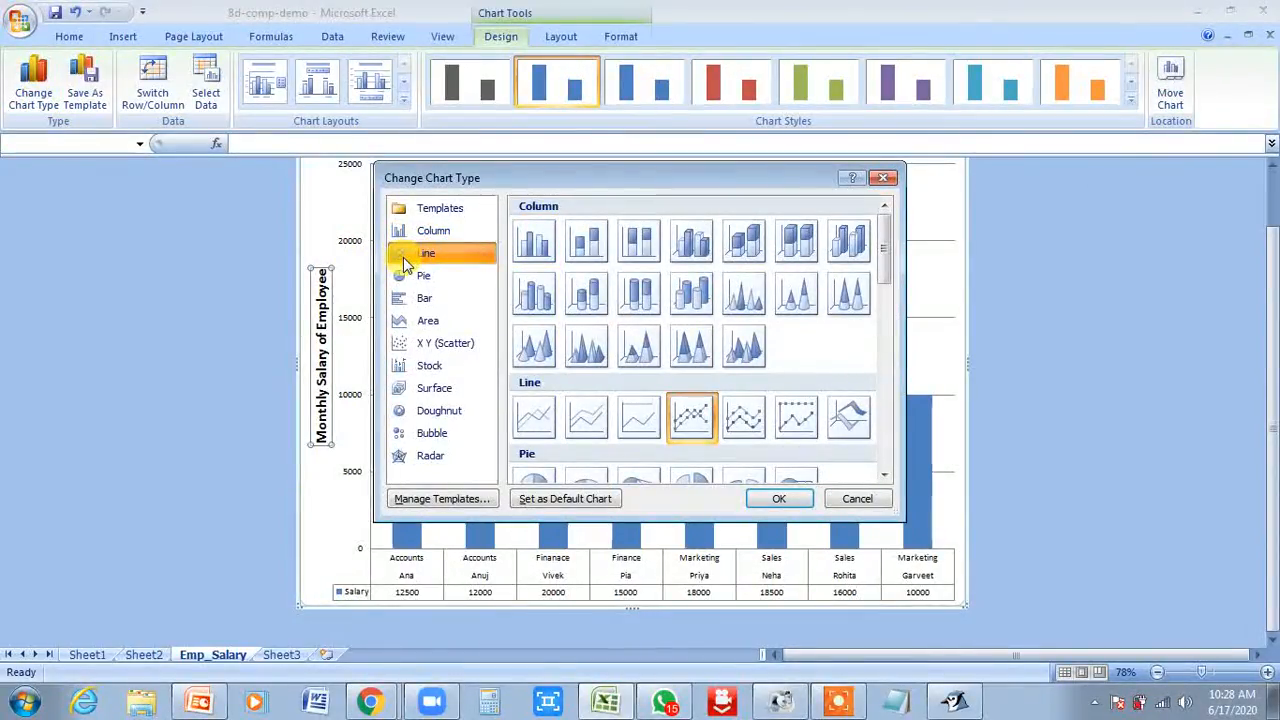
left_click(777, 499)
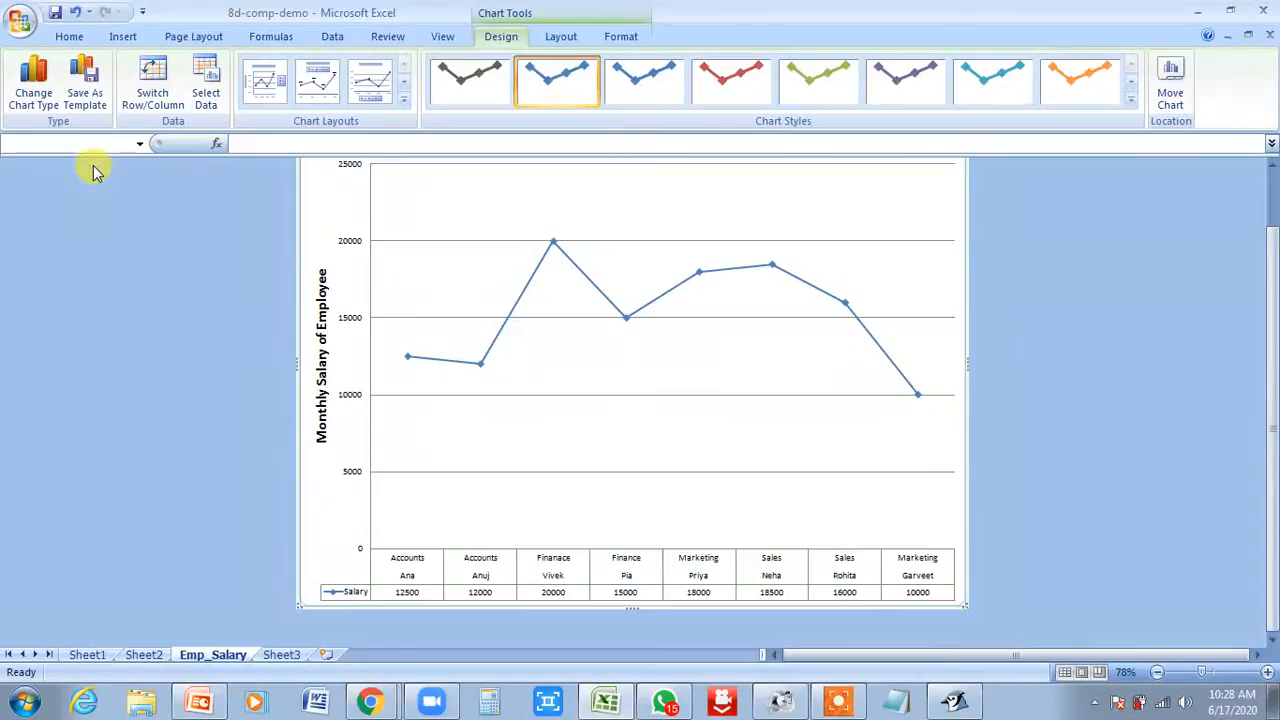
Change the chart type to a clustered horizontal bar chart.
left_click(36, 98)
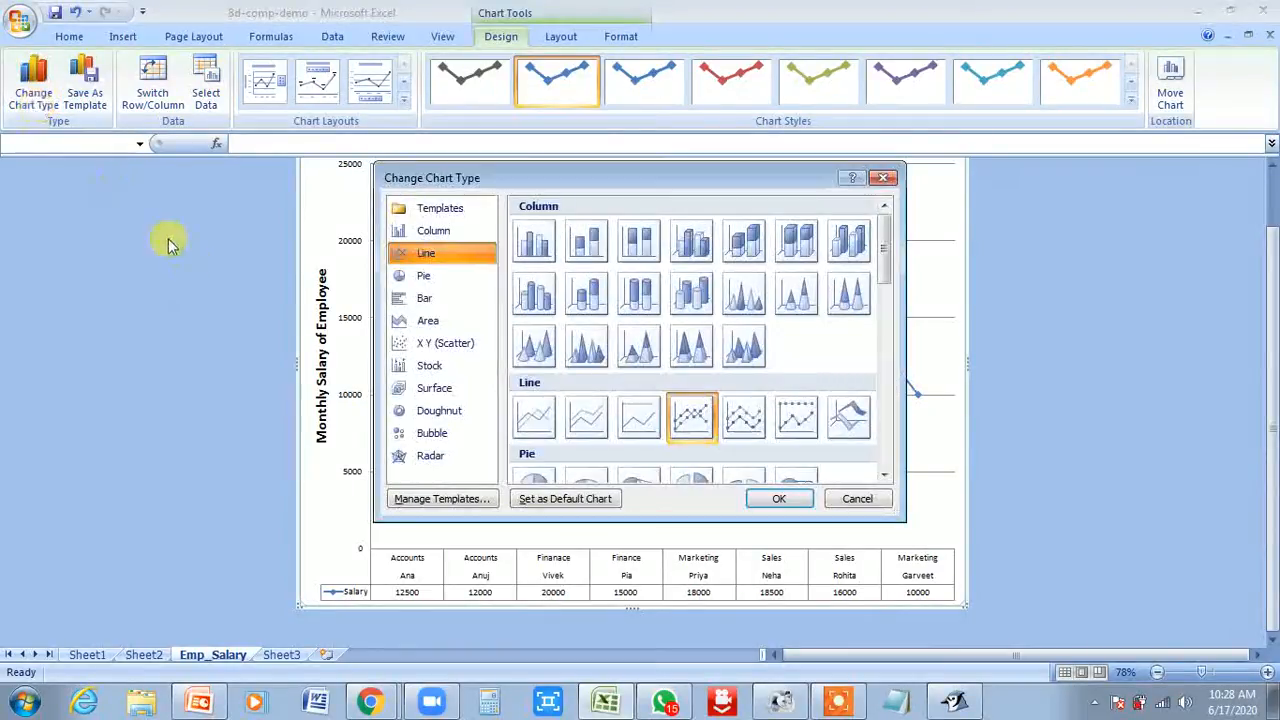
left_click(430, 299)
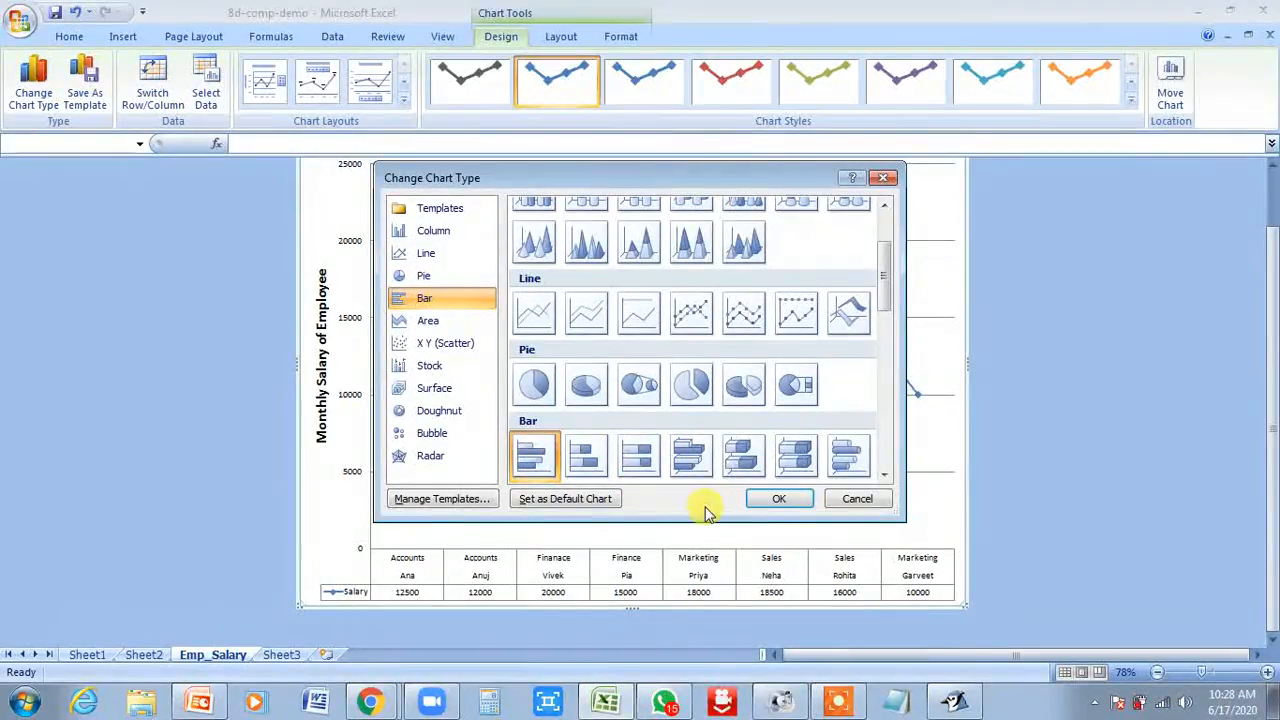
left_click(778, 502)
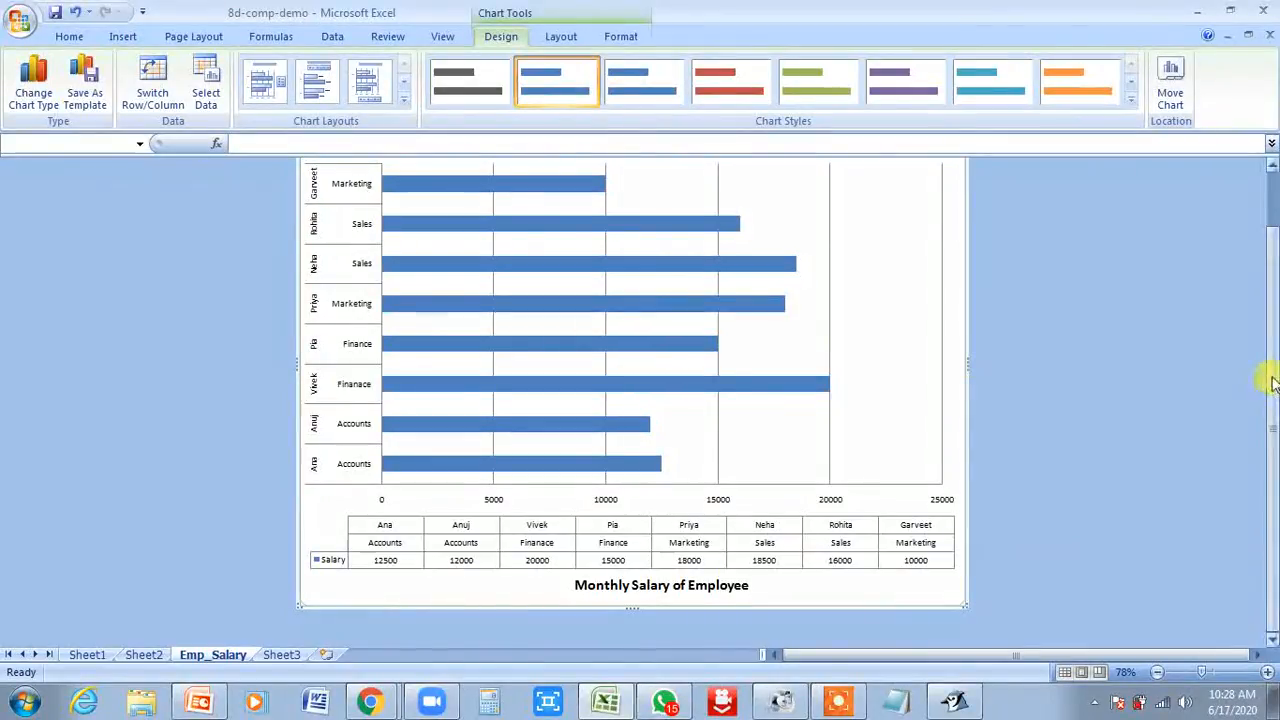
scroll(1265, 377, "up", 1)
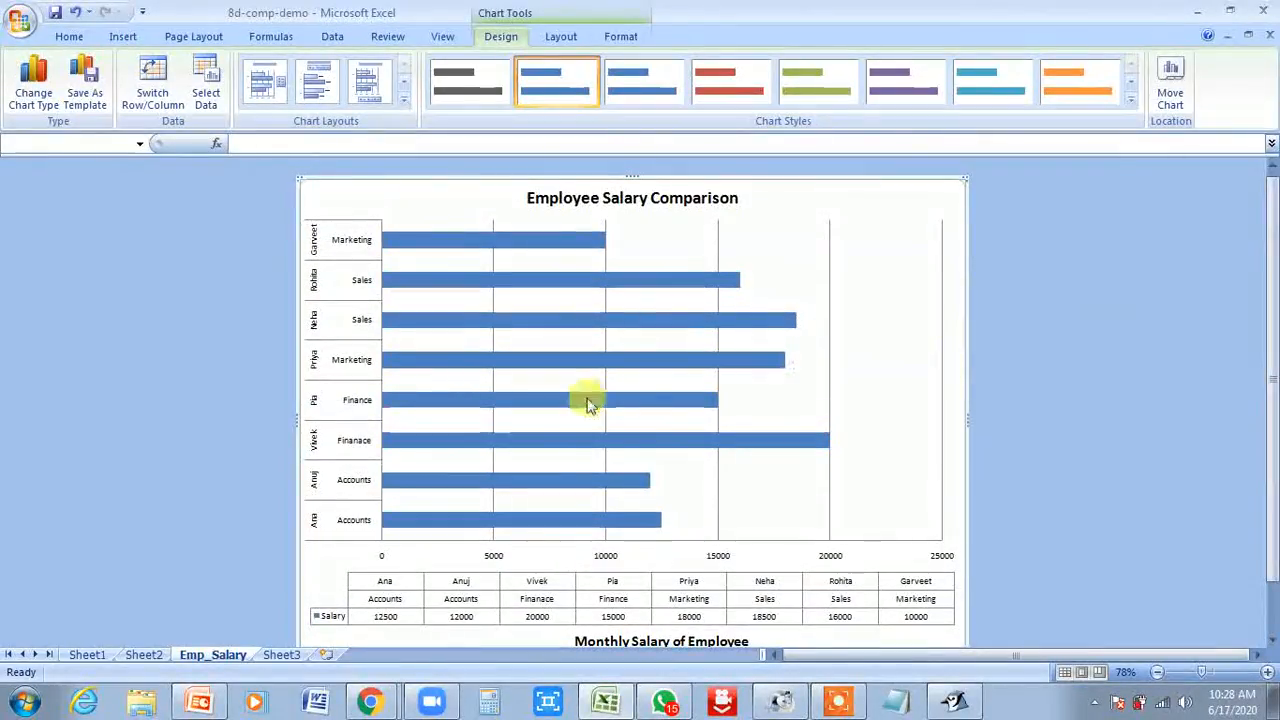
Open the chart type choices and look through the available types from column to stock.
left_click(34, 95)
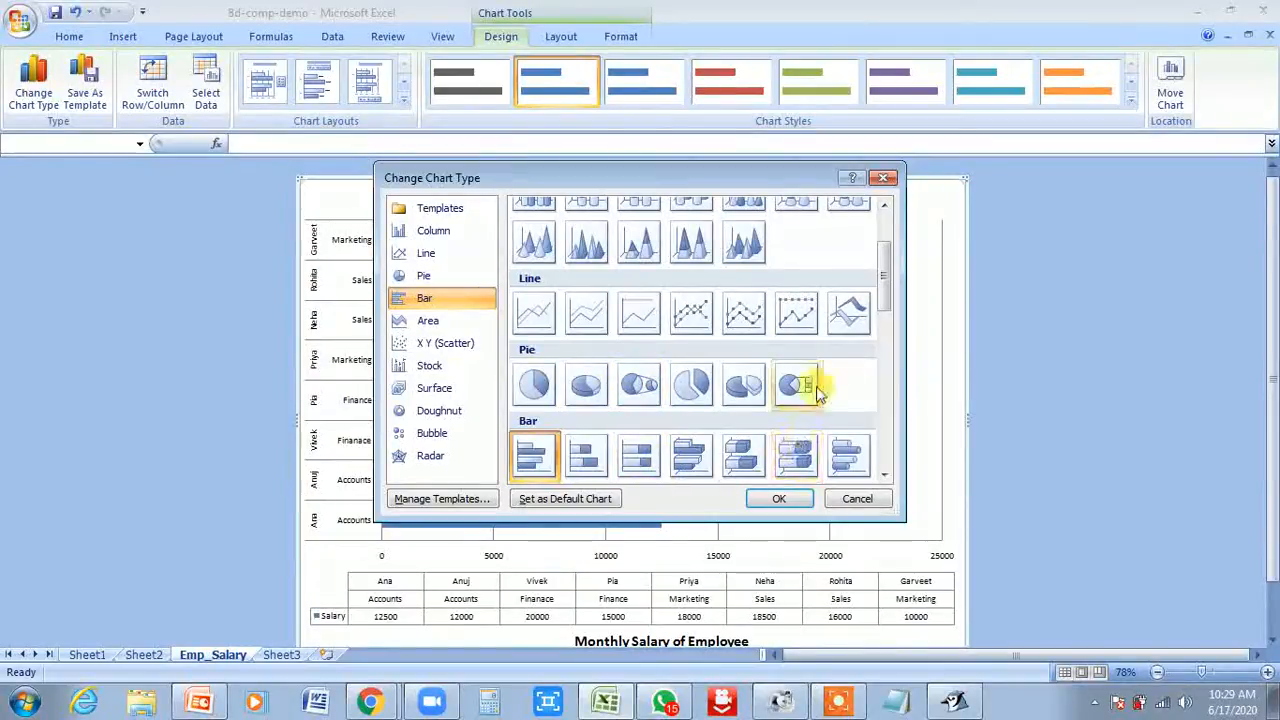
left_click_drag(893, 288, 890, 368)
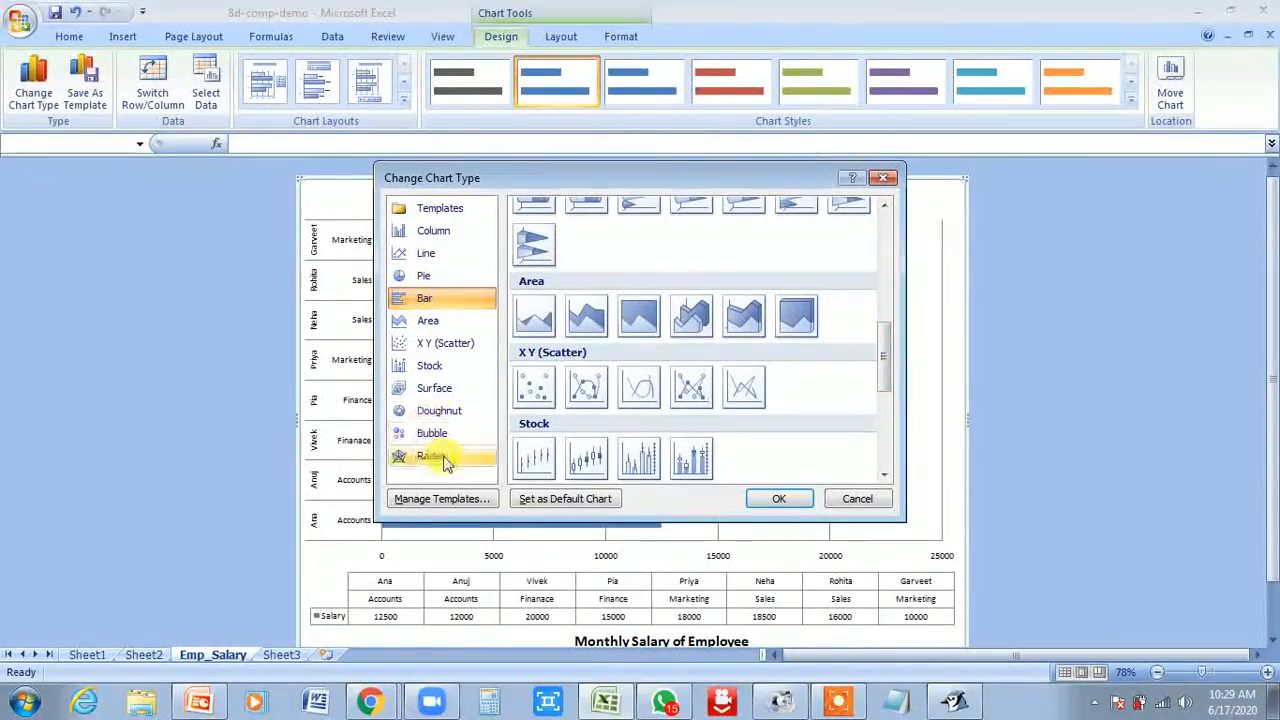
left_click_drag(884, 371, 890, 255)
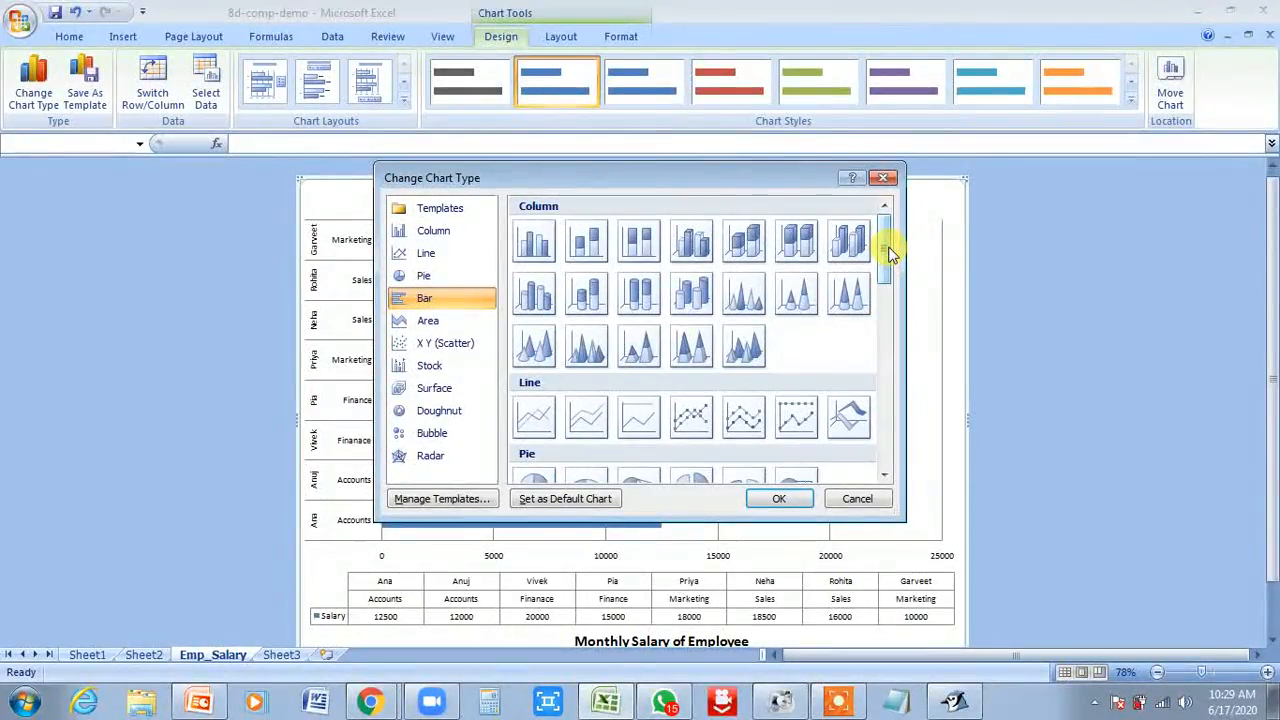